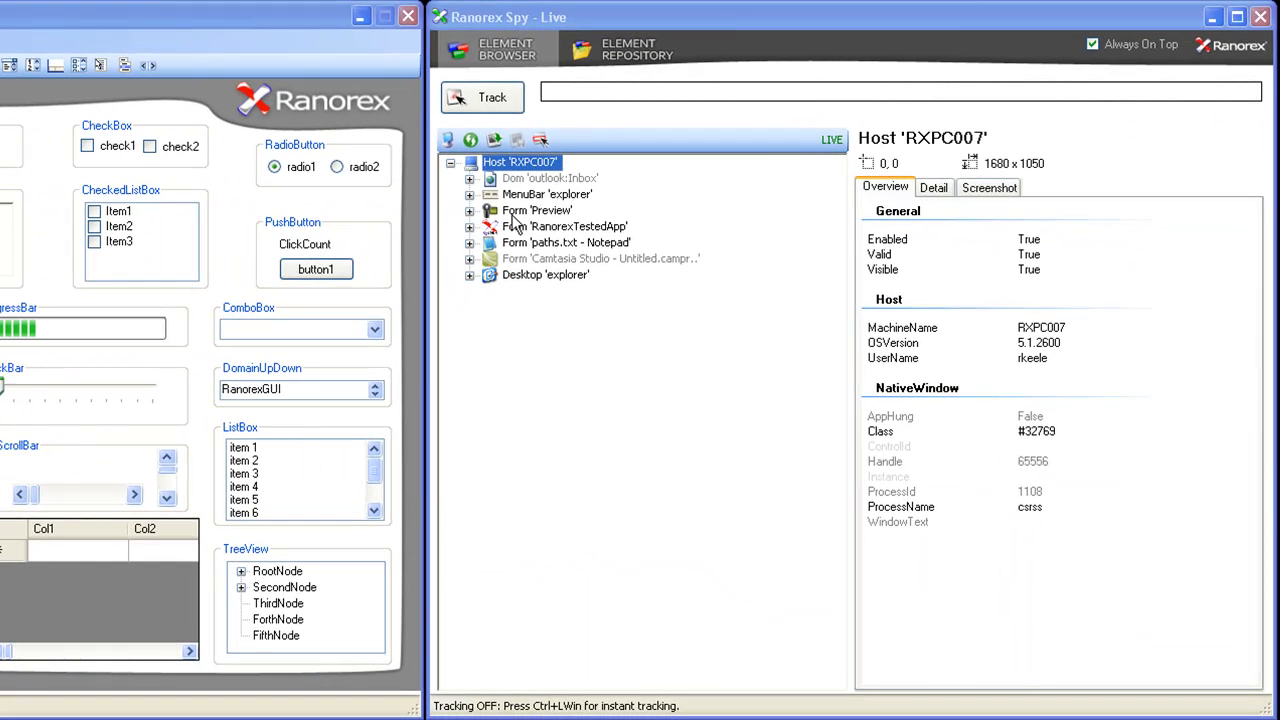
# - Select the Preview, RanorexTestedApp and 'paths.txt - Notepad' forms in turn and examine the title attribute in the Notepad form's path
pyautogui.click(98, 336)
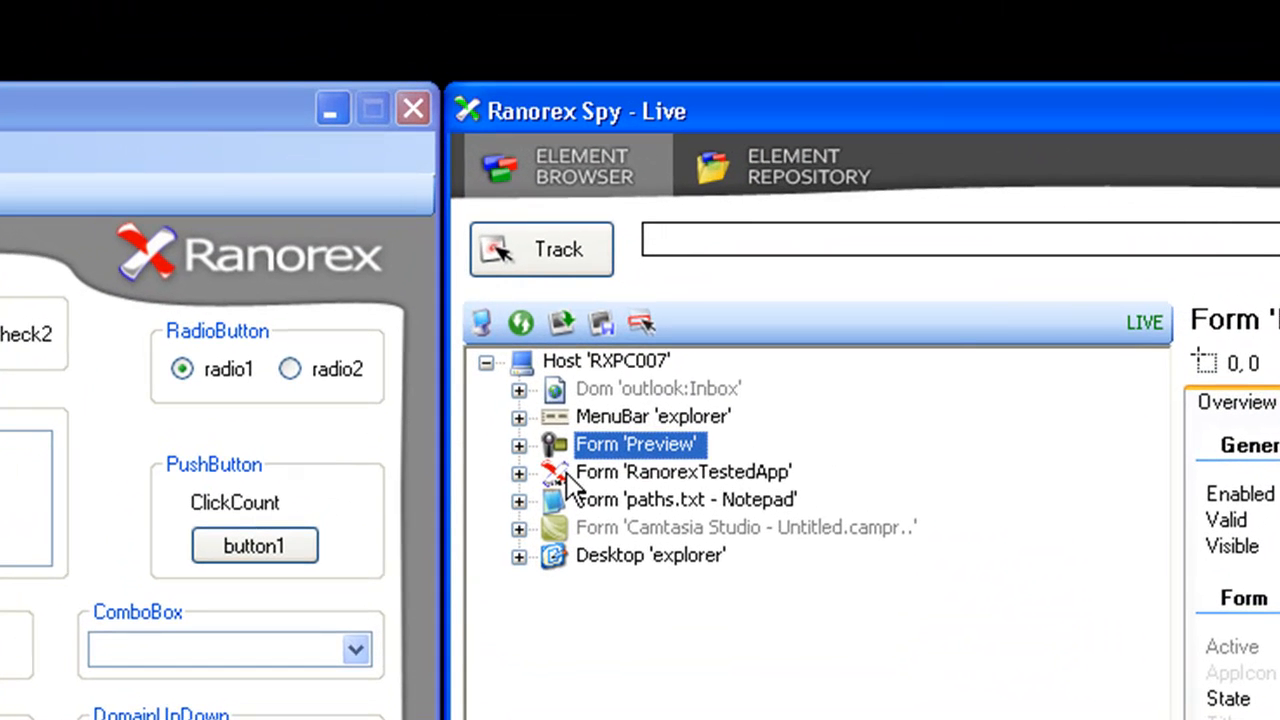
pyautogui.click(507, 226)
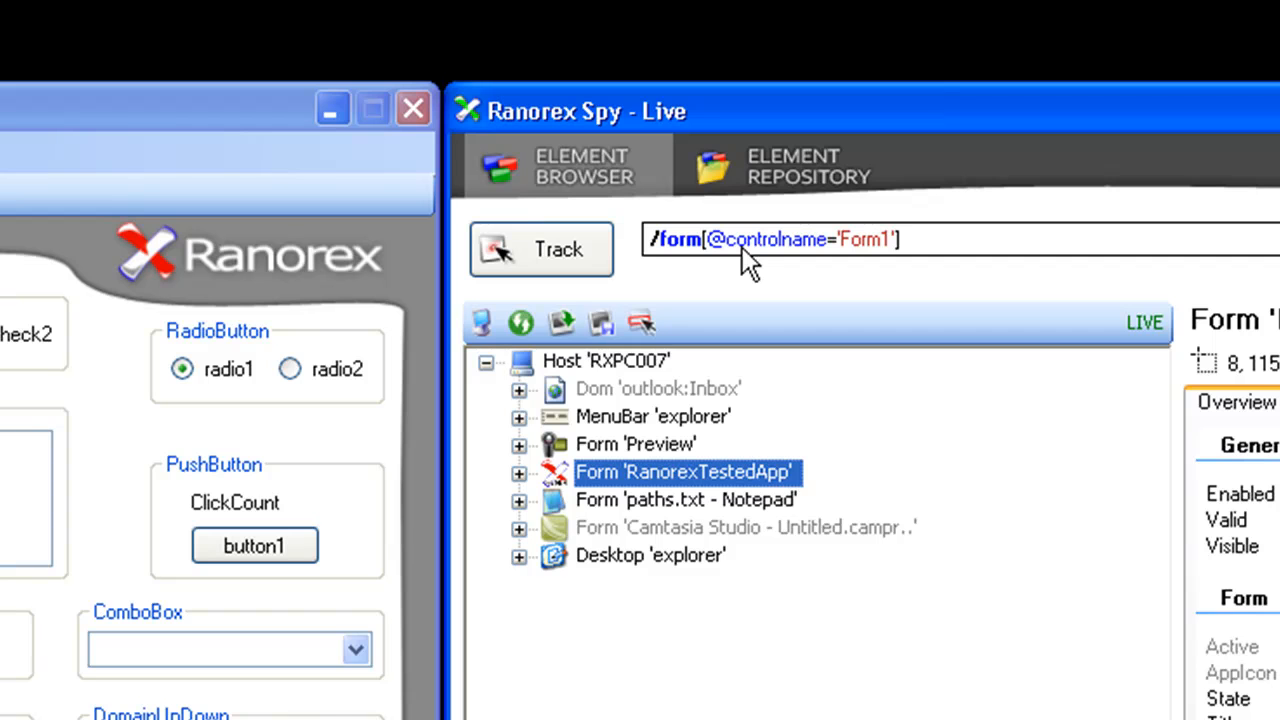
pyautogui.click(612, 503)
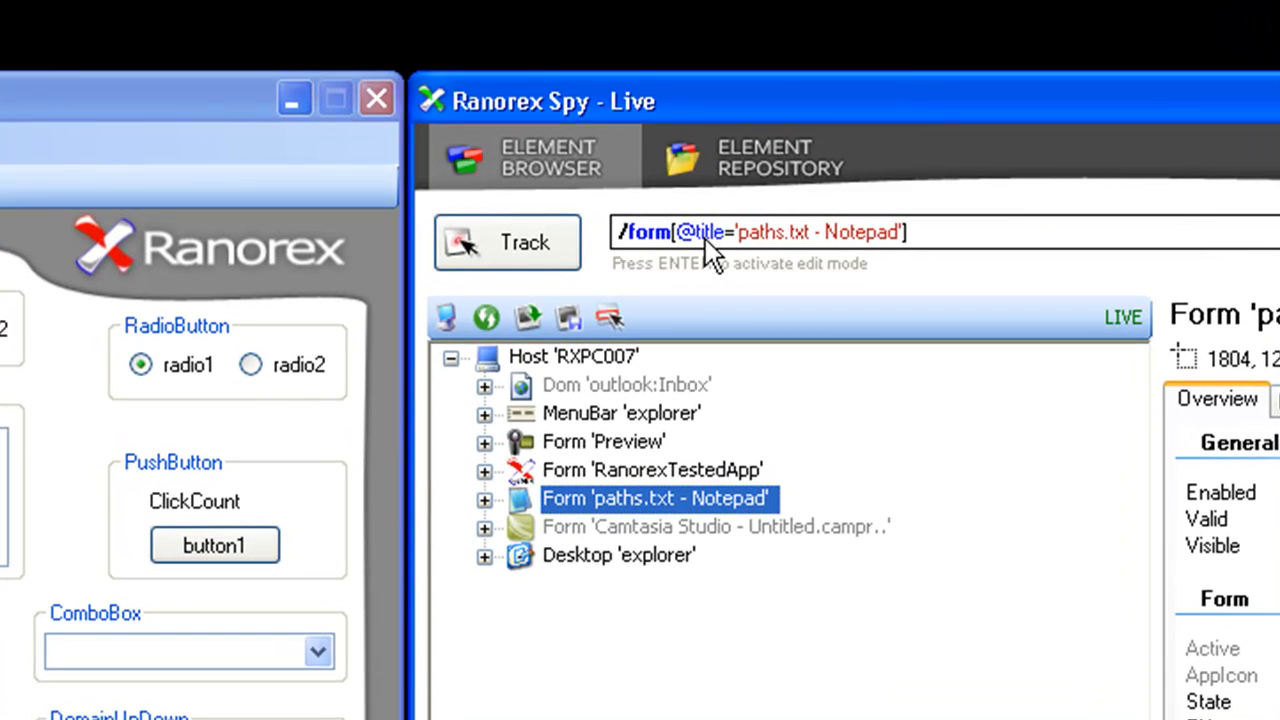
pyautogui.click(705, 238)
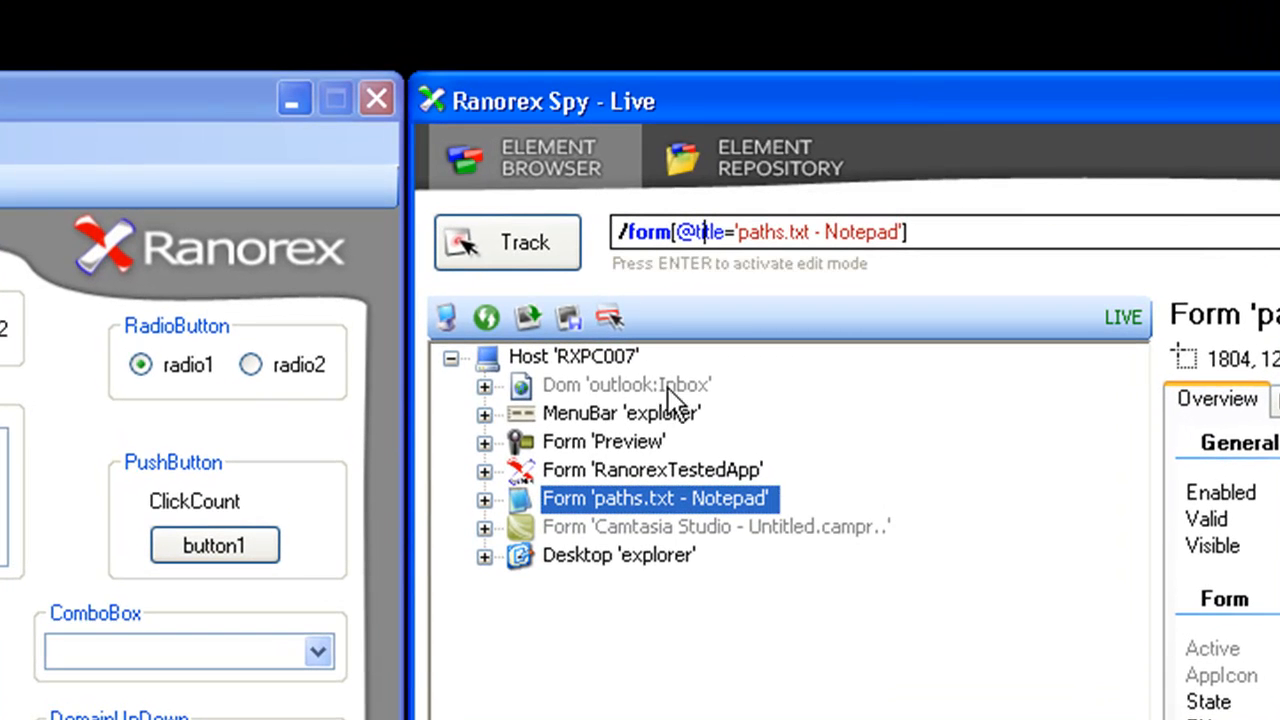
# - Expand the 'paths.txt - Notepad' form, select its Text '15' element and examine the separator before the text element in its path
pyautogui.click(485, 500)
pyautogui.click(566, 531)
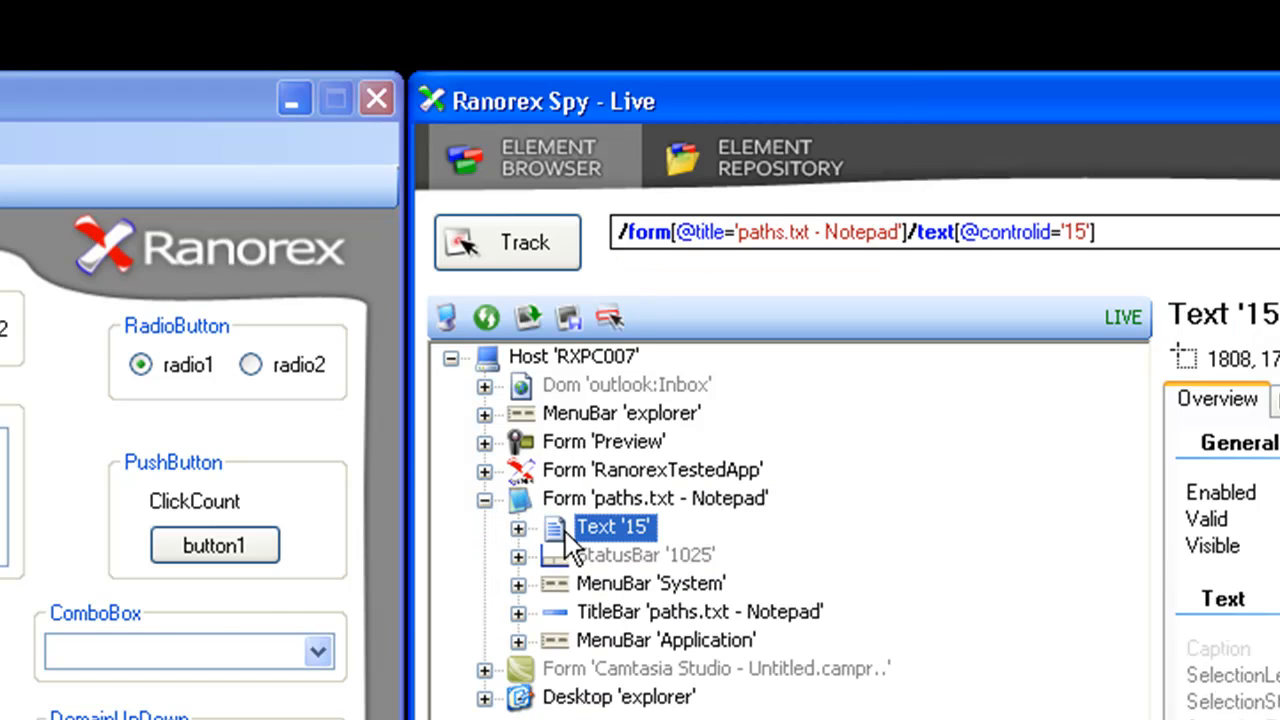
pyautogui.click(716, 244)
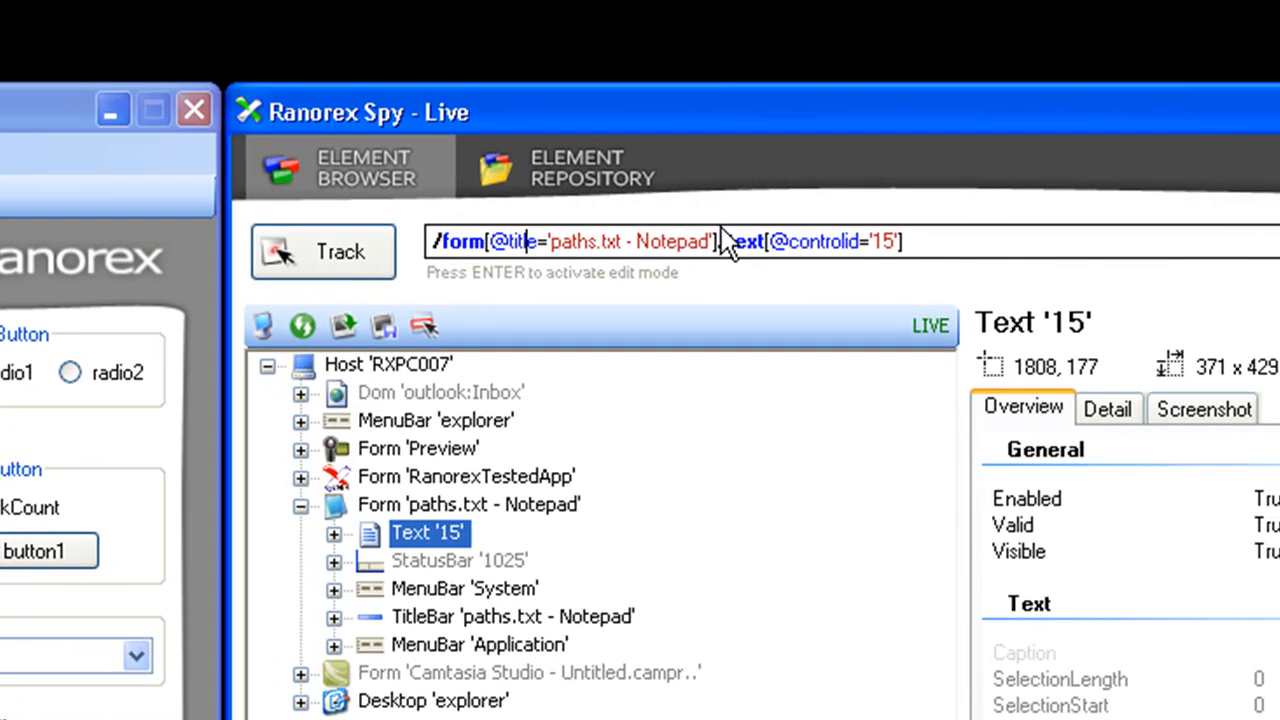
pyautogui.doubleClick(730, 245)
pyautogui.click(737, 243)
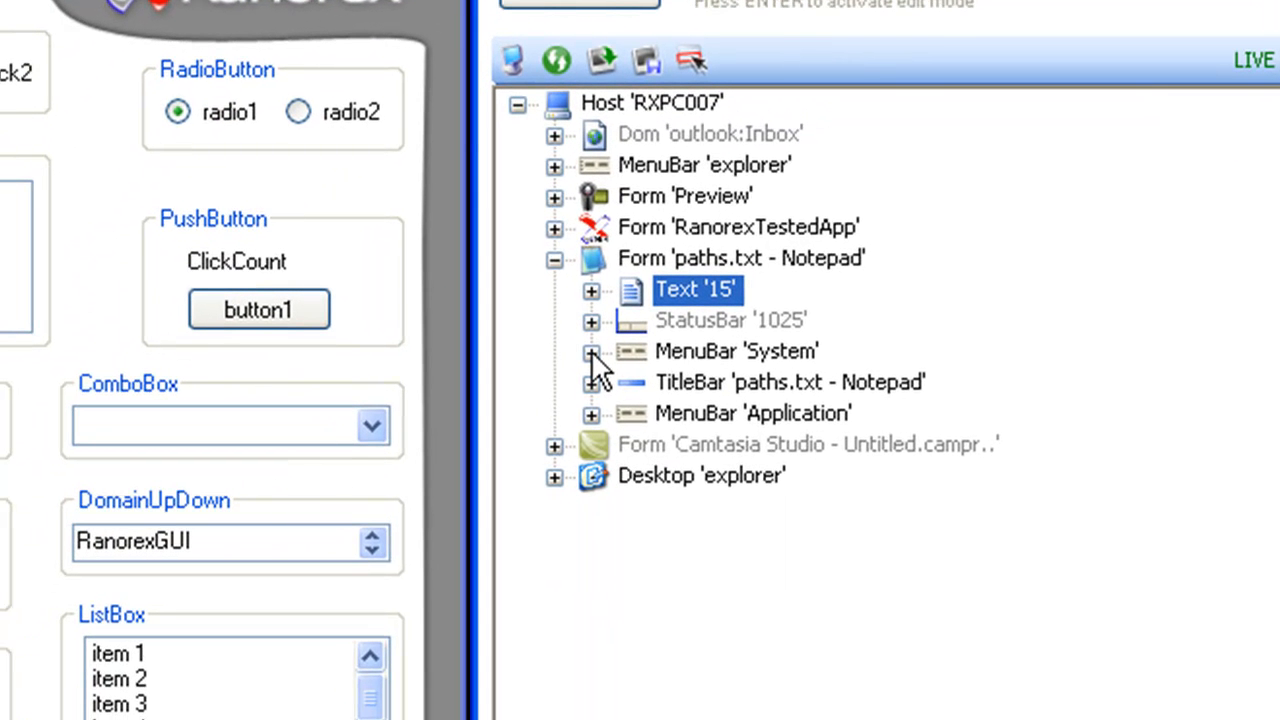
# - Inspect the path of the MenuItem 'System' inside the Notepad form's System menu bar, and collapse the Notepad form
pyautogui.click(652, 352)
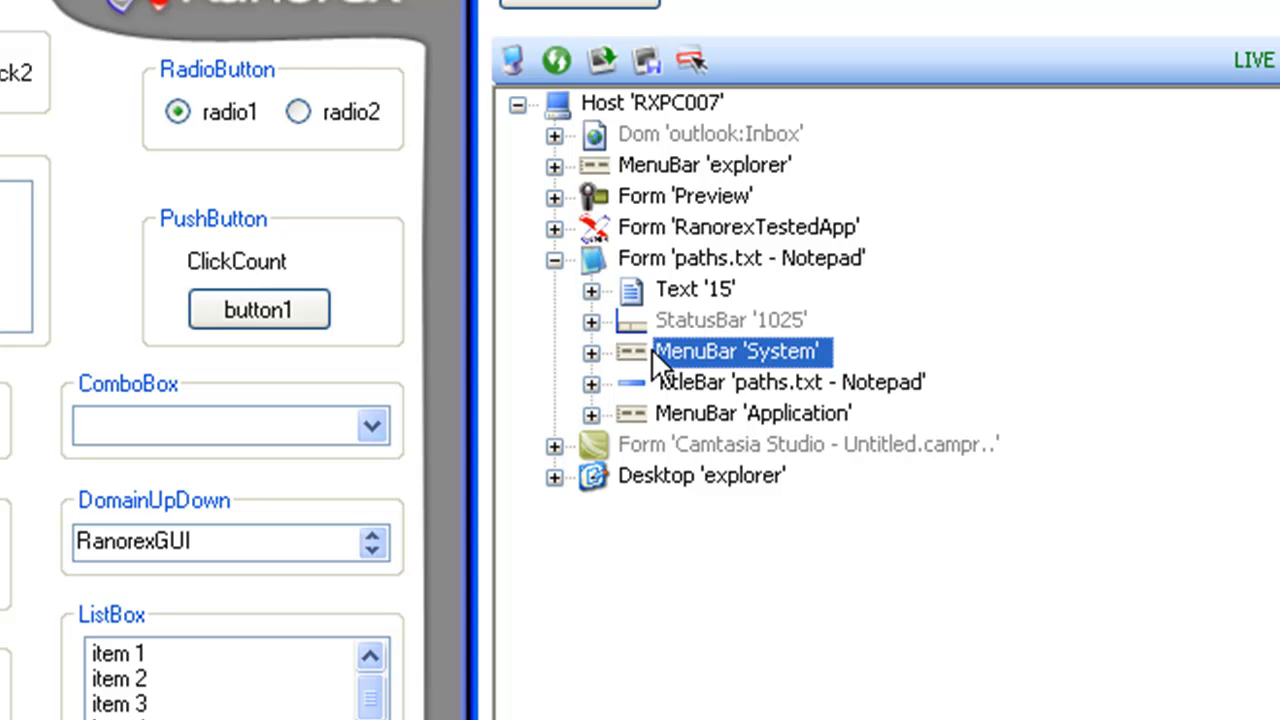
pyautogui.click(592, 352)
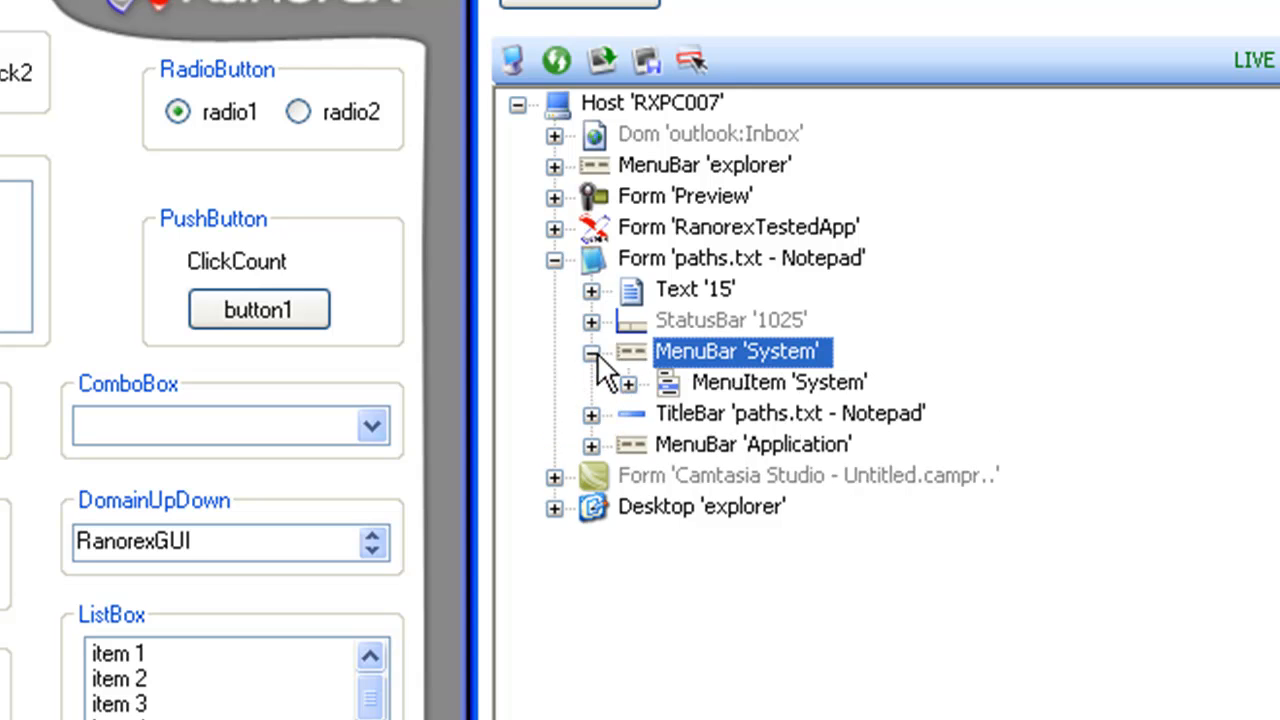
pyautogui.click(671, 386)
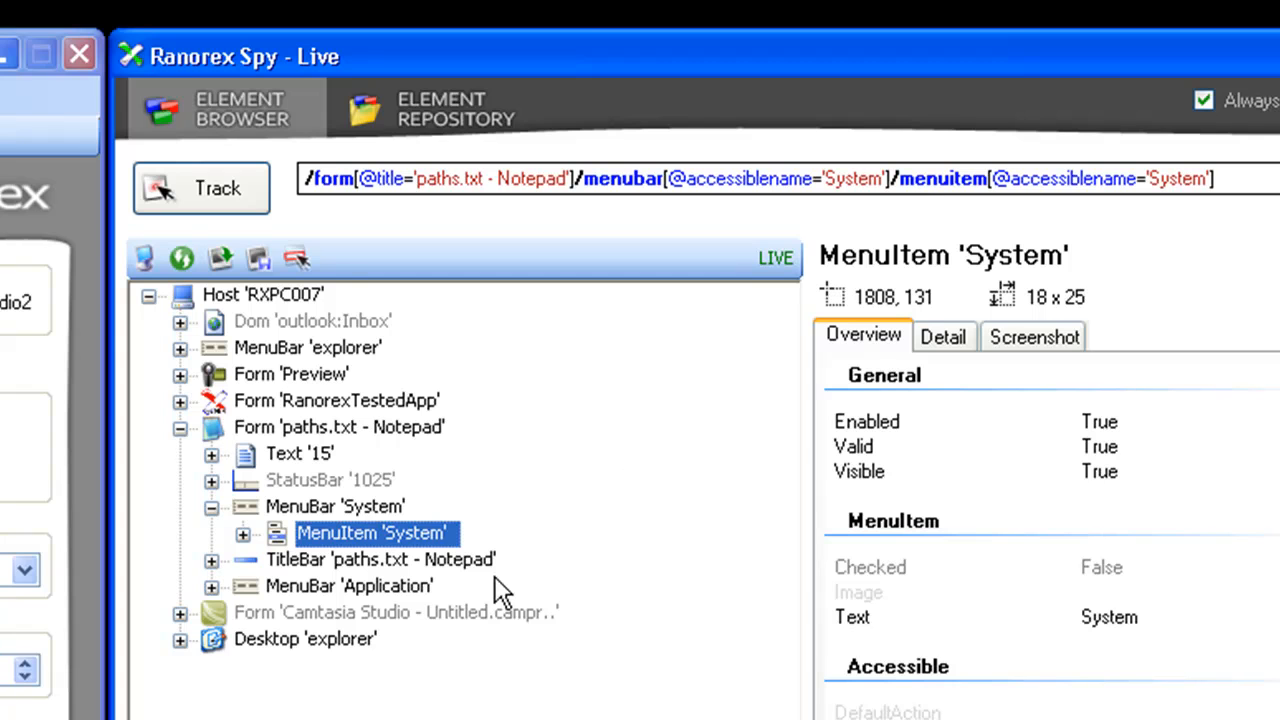
pyautogui.click(180, 427)
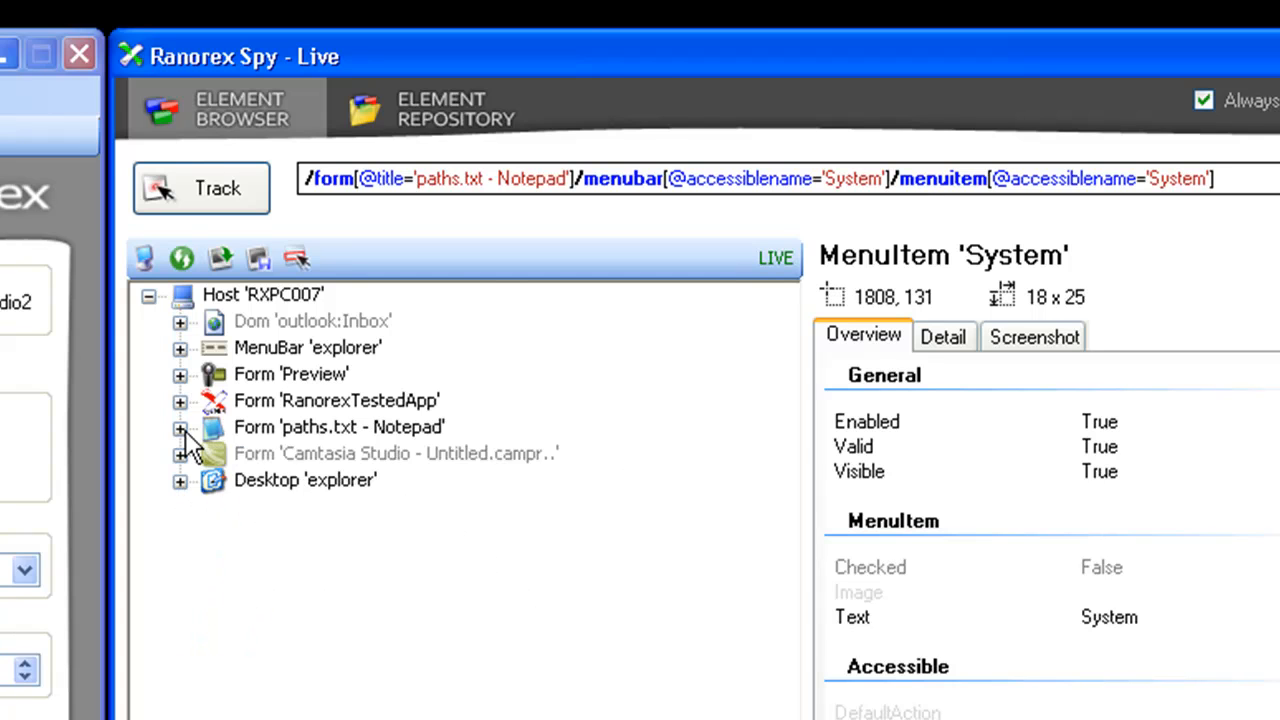
# - Expand the RanorexTestedApp form and its dataGridView1 table, and select the table to view its path
pyautogui.click(293, 369)
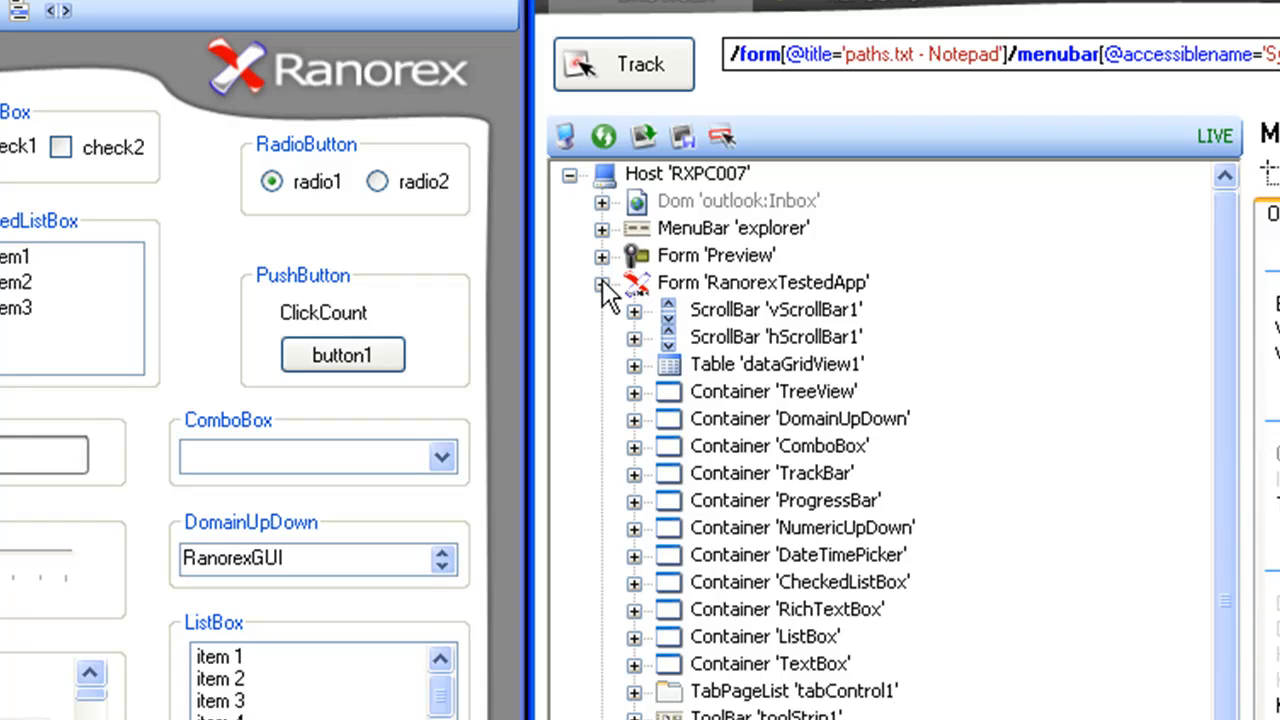
pyautogui.click(634, 366)
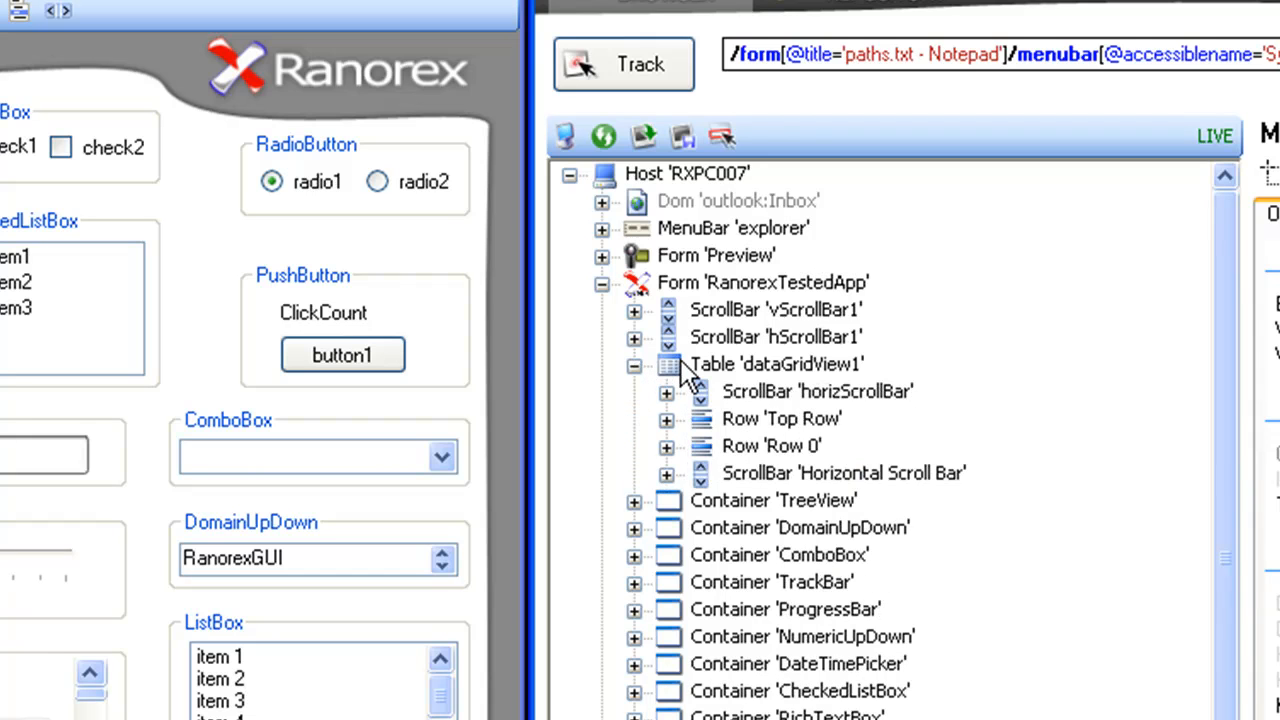
pyautogui.click(680, 364)
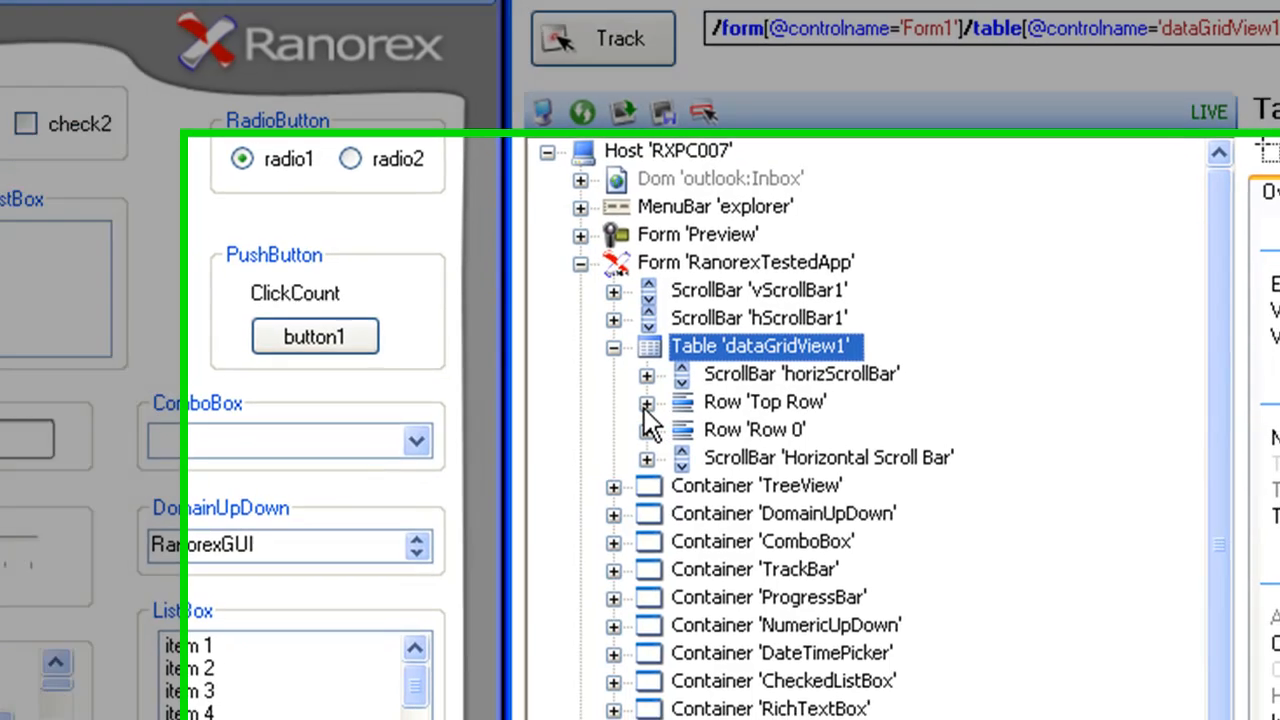
# - Expand the table's Top Row and select the Col1 cell to view its path and properties
pyautogui.click(666, 420)
pyautogui.click(716, 420)
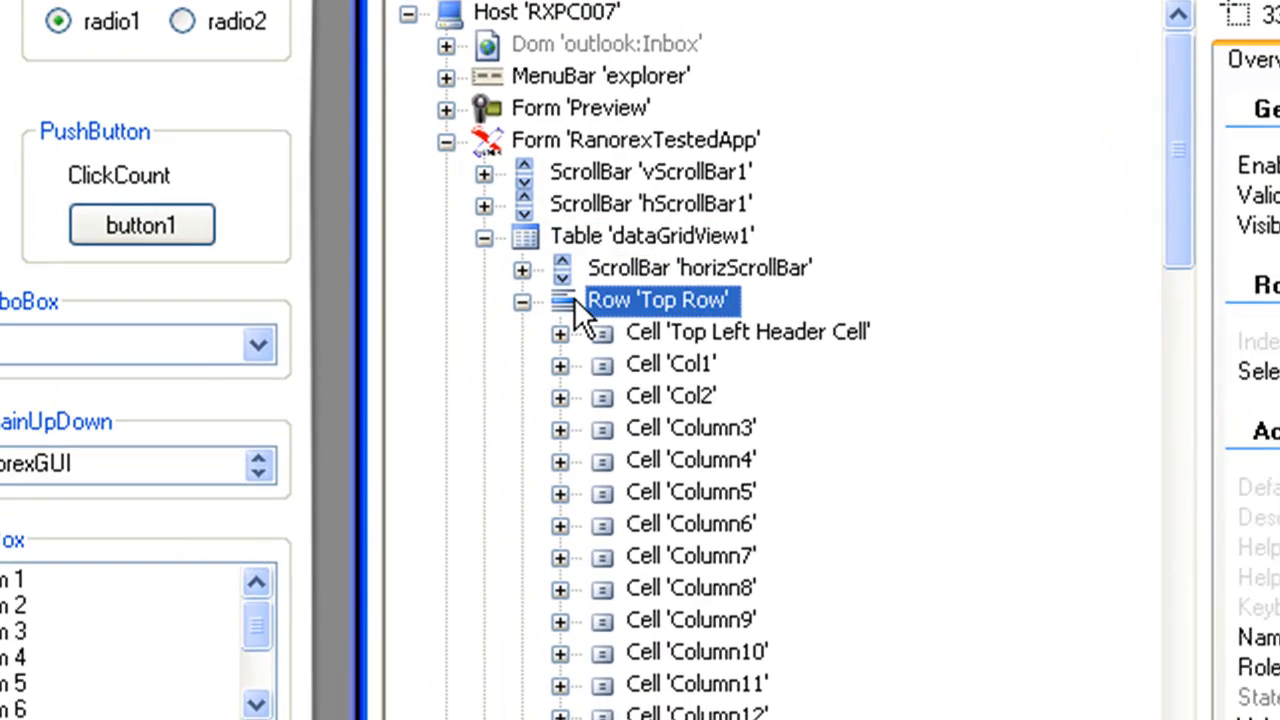
pyautogui.click(624, 364)
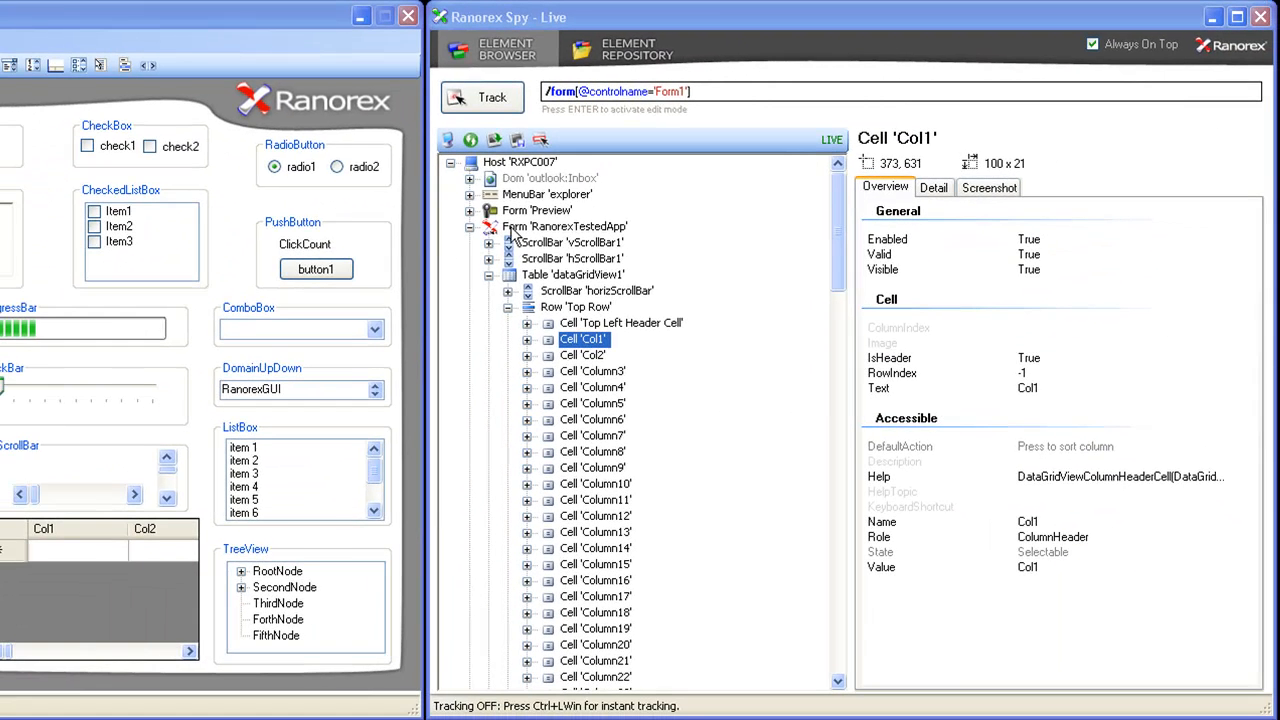
# - Return to the RanorexTestedApp form, collapse its dataGridView1 table and examine the controlname attribute in the form's path
pyautogui.click(513, 228)
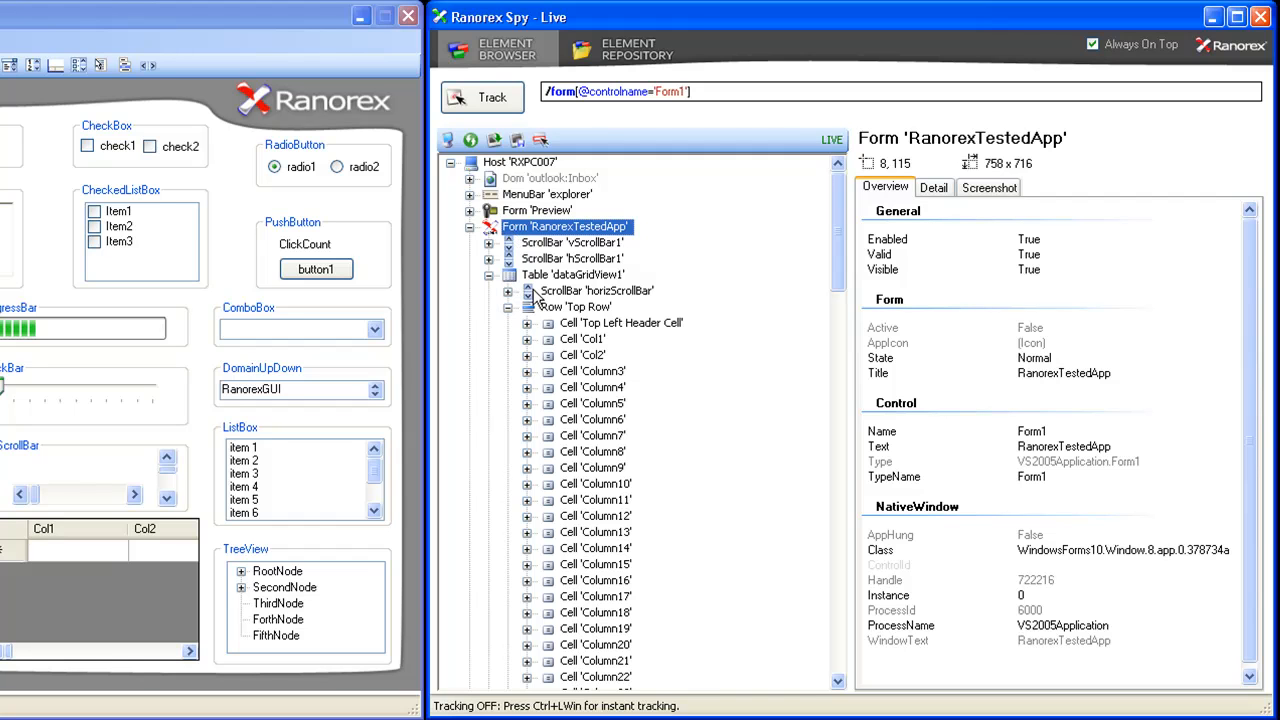
pyautogui.click(489, 275)
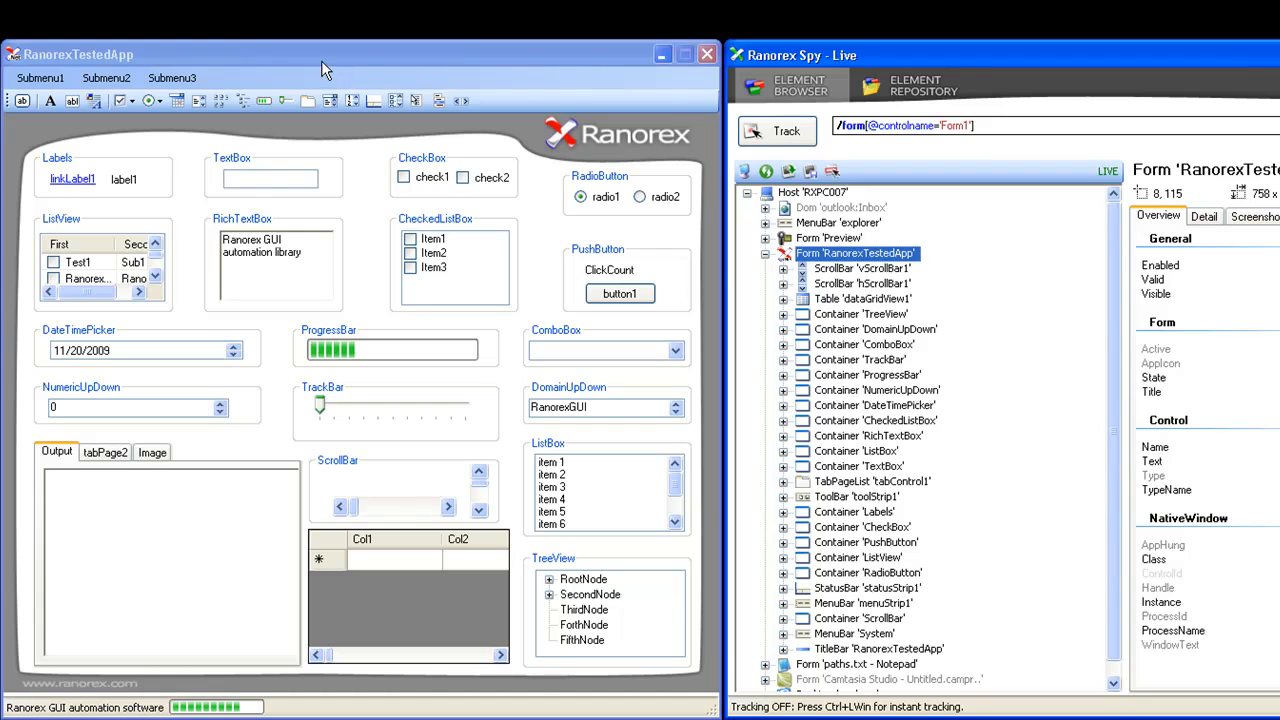
pyautogui.click(322, 62)
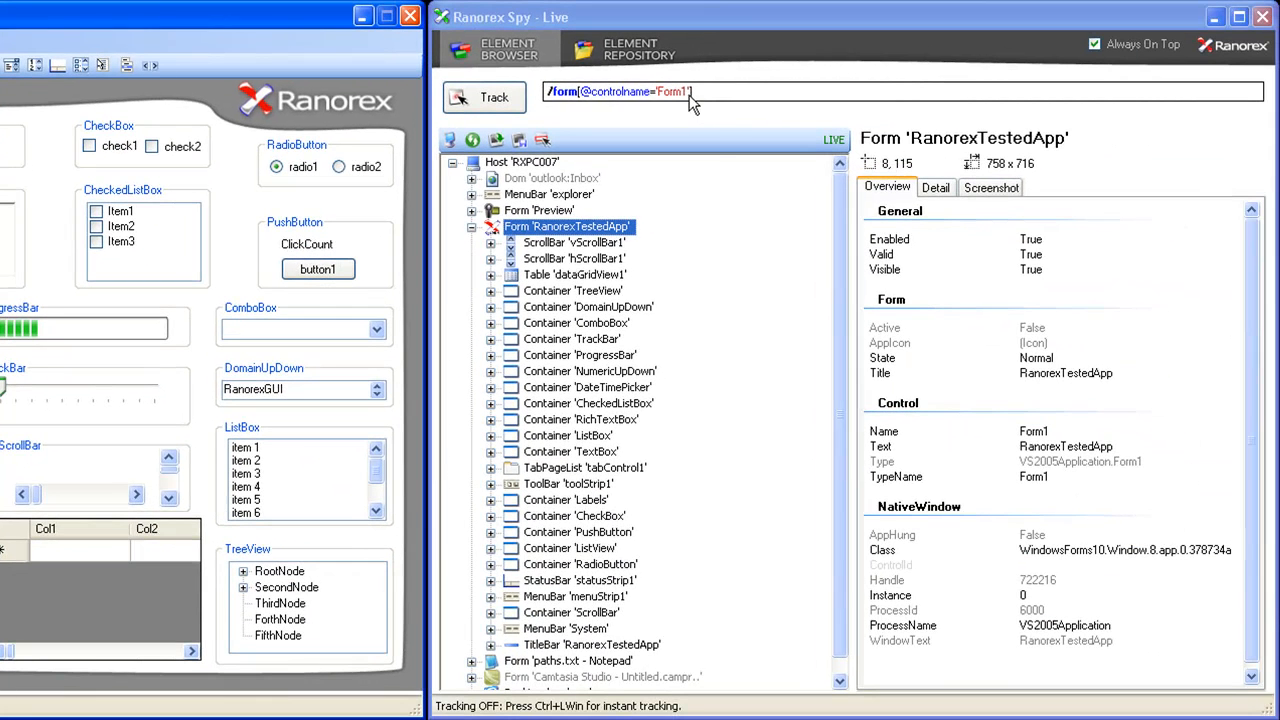
pyautogui.click(689, 95)
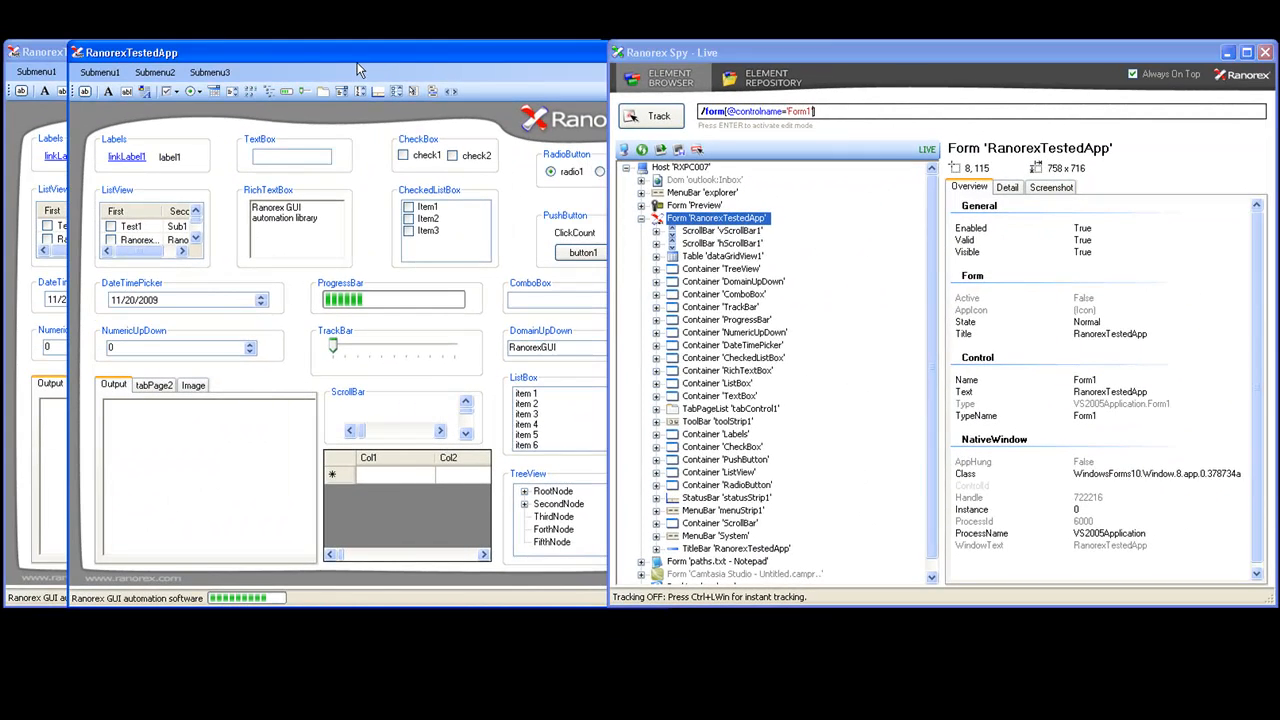
# - Refresh the element tree and compare the two collapsed RanorexTestedApp forms by selecting each in turn
pyautogui.click(643, 150)
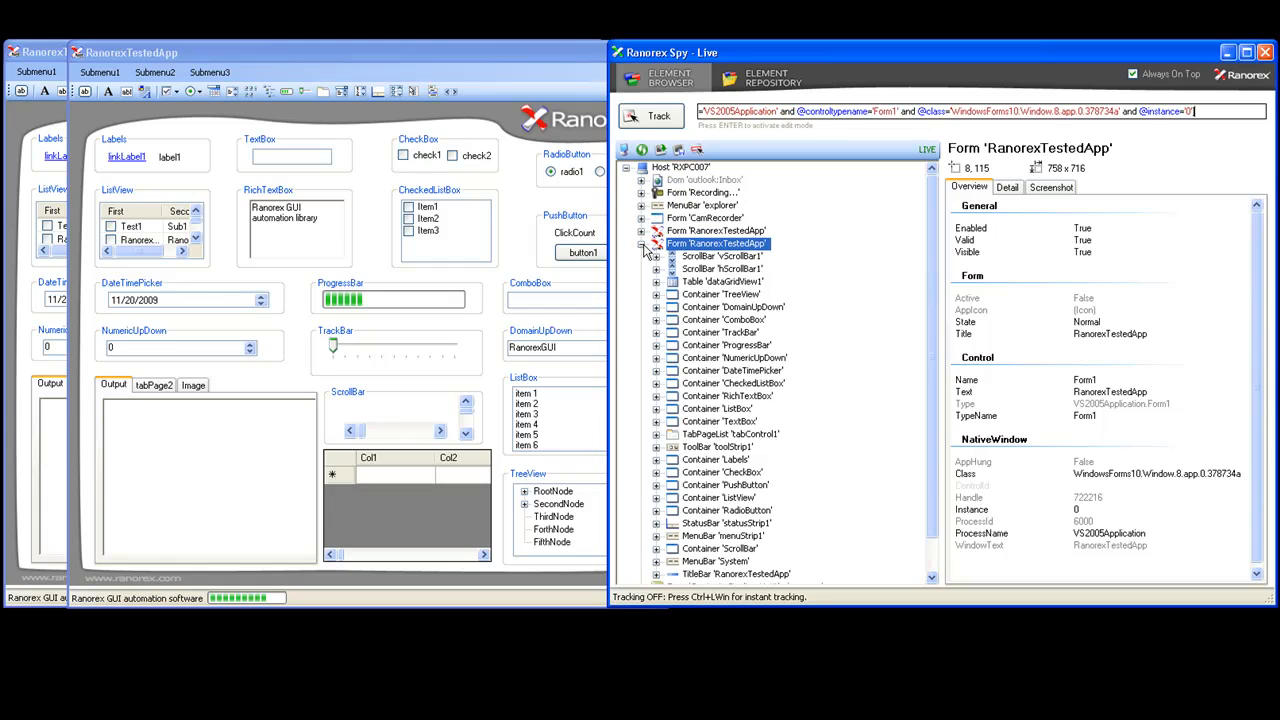
pyautogui.click(642, 245)
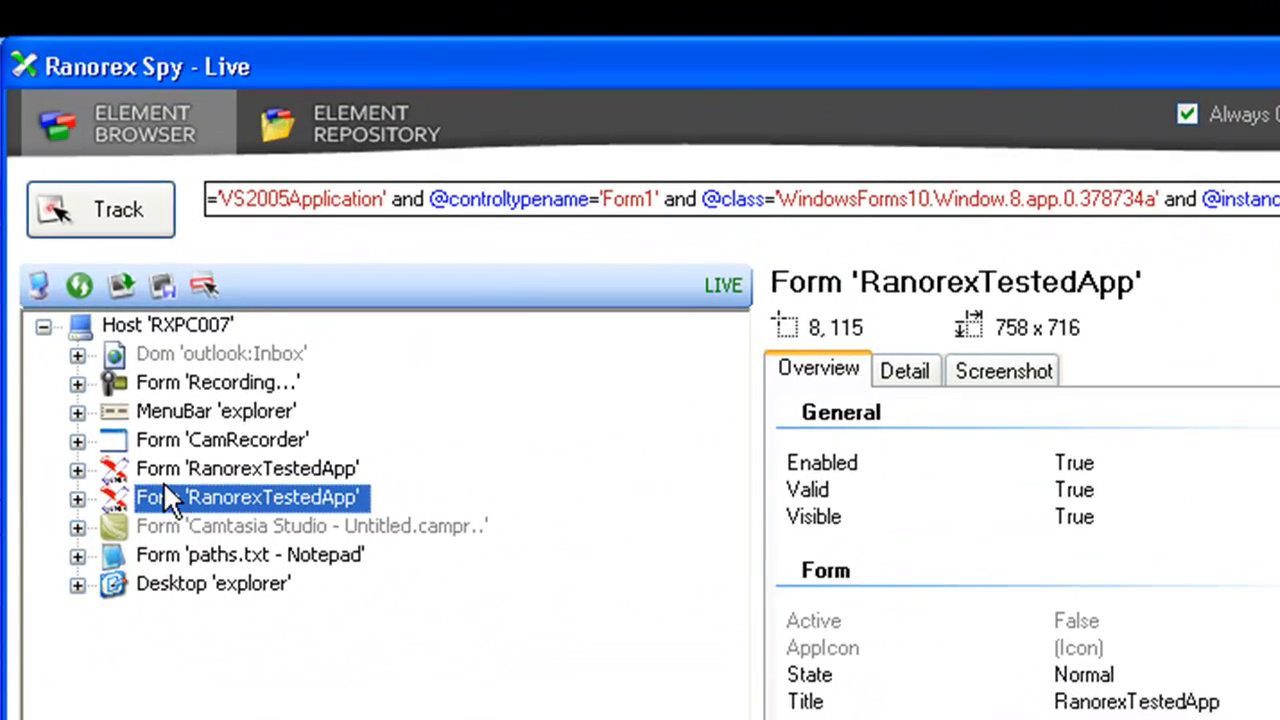
pyautogui.click(163, 481)
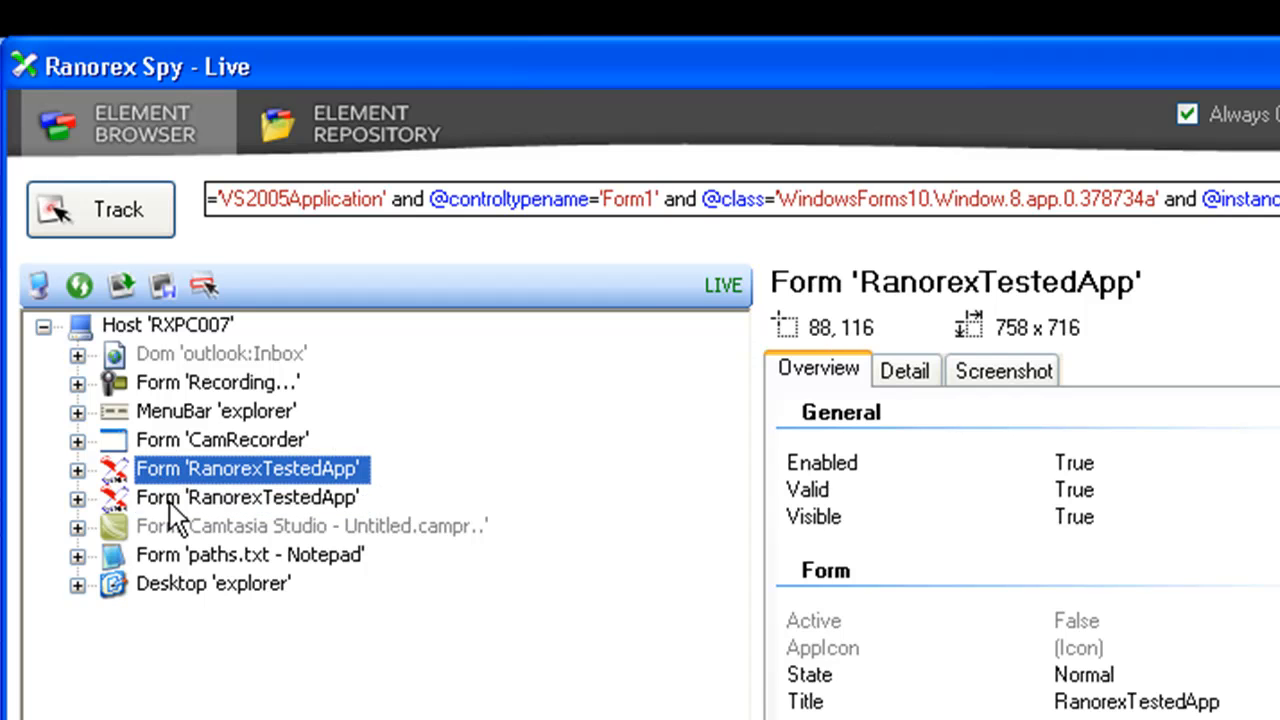
pyautogui.click(170, 505)
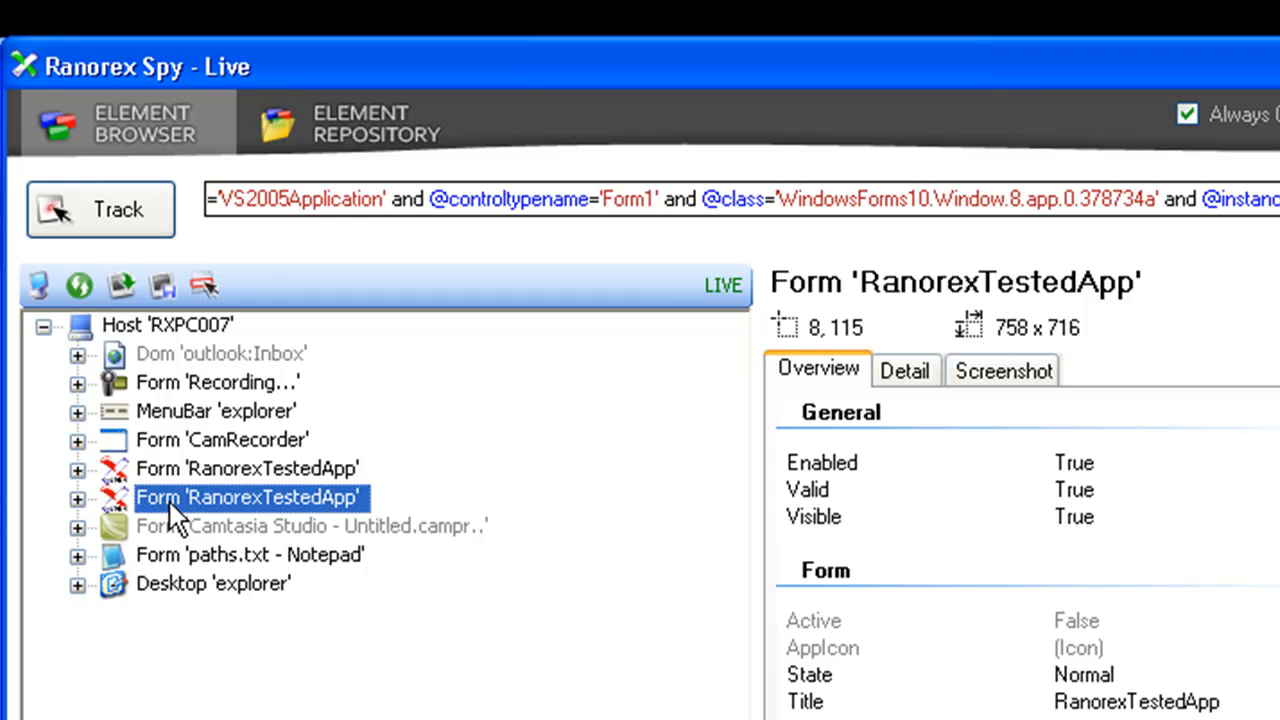
pyautogui.click(172, 478)
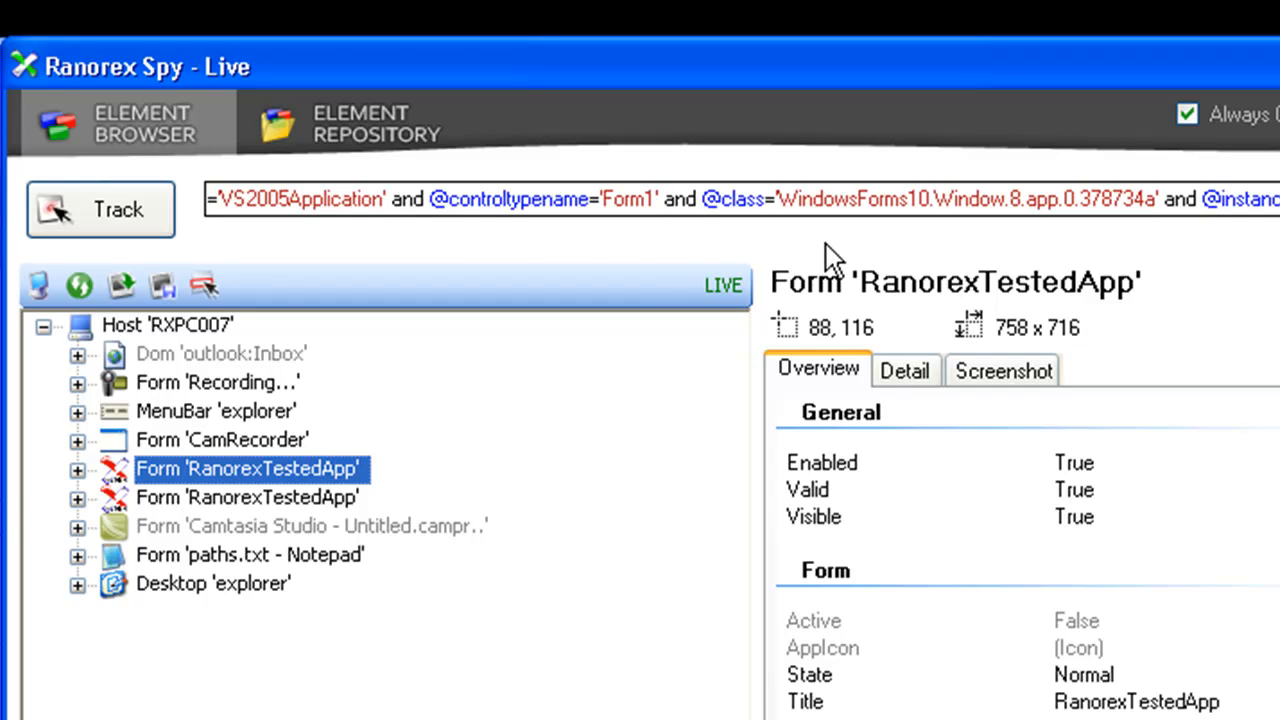
# - Examine the first RanorexTestedApp form's full path from its beginning, highlighting the attributes that precede the instance attribute
pyautogui.click(407, 215)
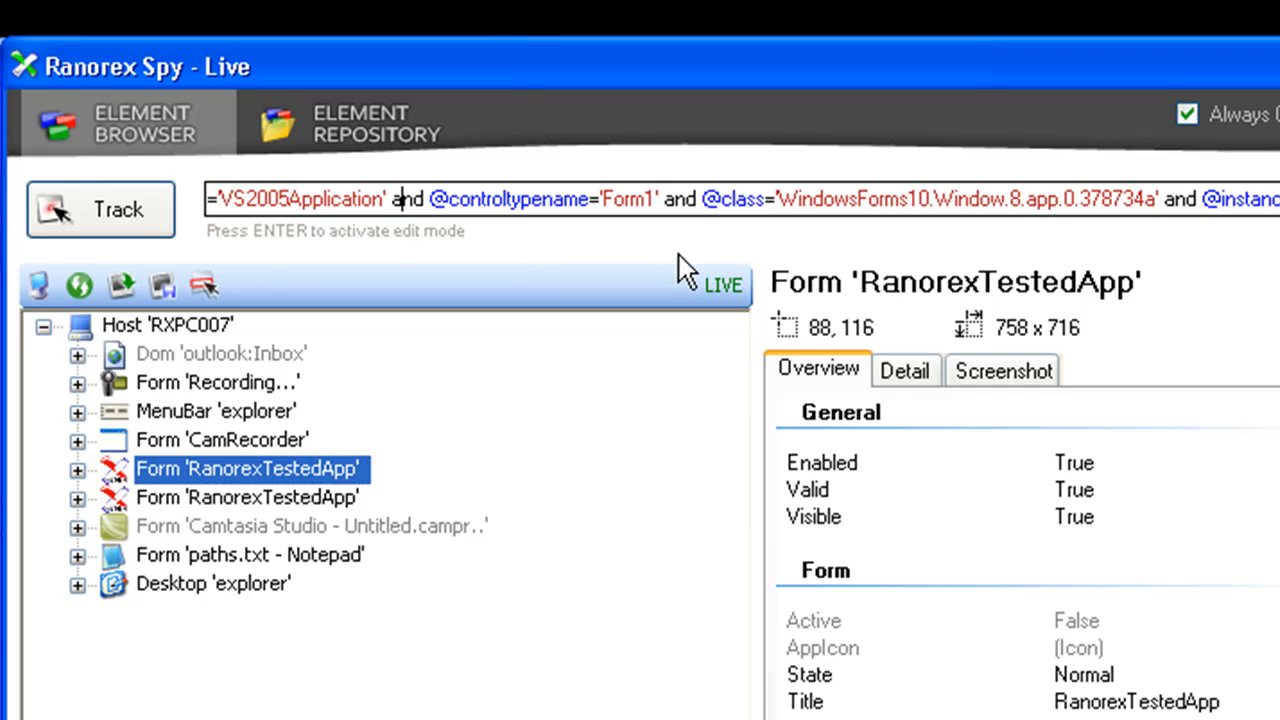
pyautogui.press('Left')
pyautogui.press('Left')
pyautogui.press('Left')
pyautogui.press('Left')
pyautogui.press('Left')
pyautogui.press('Left')
pyautogui.press('Left')
pyautogui.press('Left')
pyautogui.press('Left')
pyautogui.press('Left')
pyautogui.press('Left')
pyautogui.press('Left')
pyautogui.press('Left')
pyautogui.press('Left')
pyautogui.press('Left')
pyautogui.press('Left')
pyautogui.press('Left')
pyautogui.press('Left')
pyautogui.press('Left')
pyautogui.press('Left')
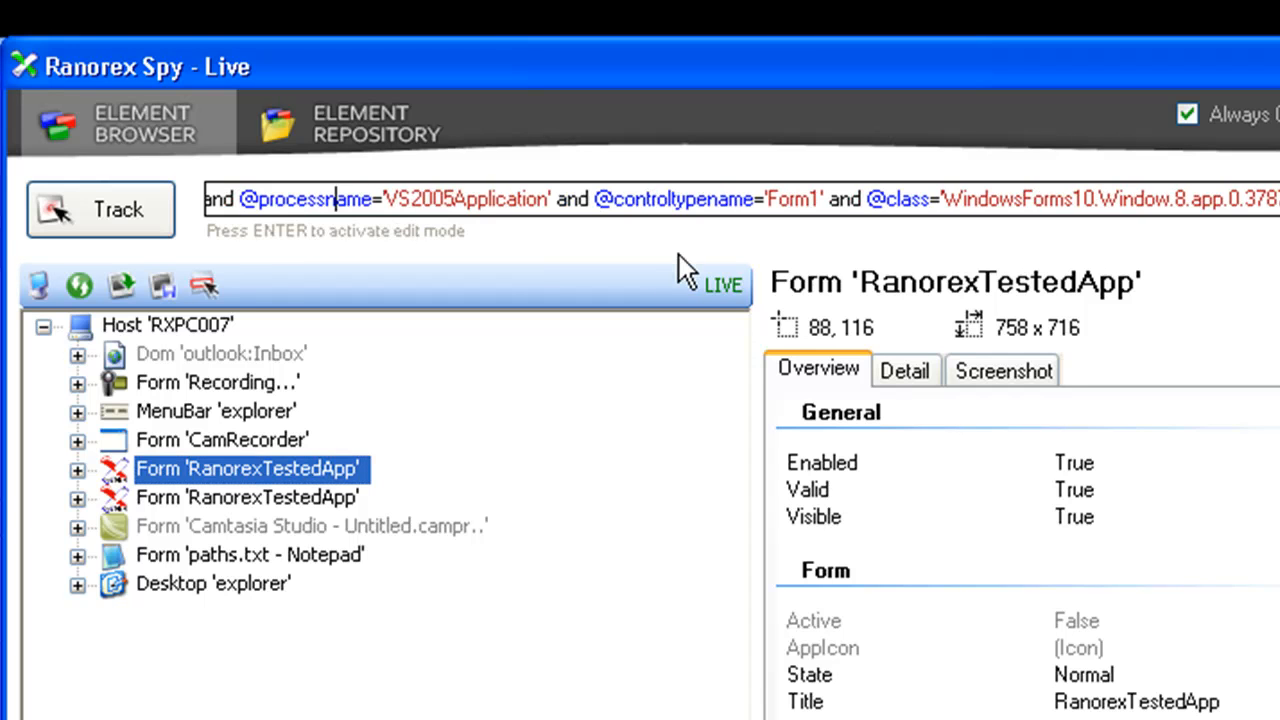
pyautogui.press('Left')
pyautogui.press('Left')
pyautogui.press('Left')
pyautogui.press('Left')
pyautogui.press('Left')
pyautogui.press('Left')
pyautogui.press('Left')
pyautogui.press('Left')
pyautogui.press('Left')
pyautogui.press('Left')
pyautogui.press('Left')
pyautogui.press('Left')
pyautogui.press('Left')
pyautogui.press('Left')
pyautogui.press('Left')
pyautogui.press('Left')
pyautogui.press('Left')
pyautogui.press('Left')
pyautogui.press('Left')
pyautogui.press('Left')
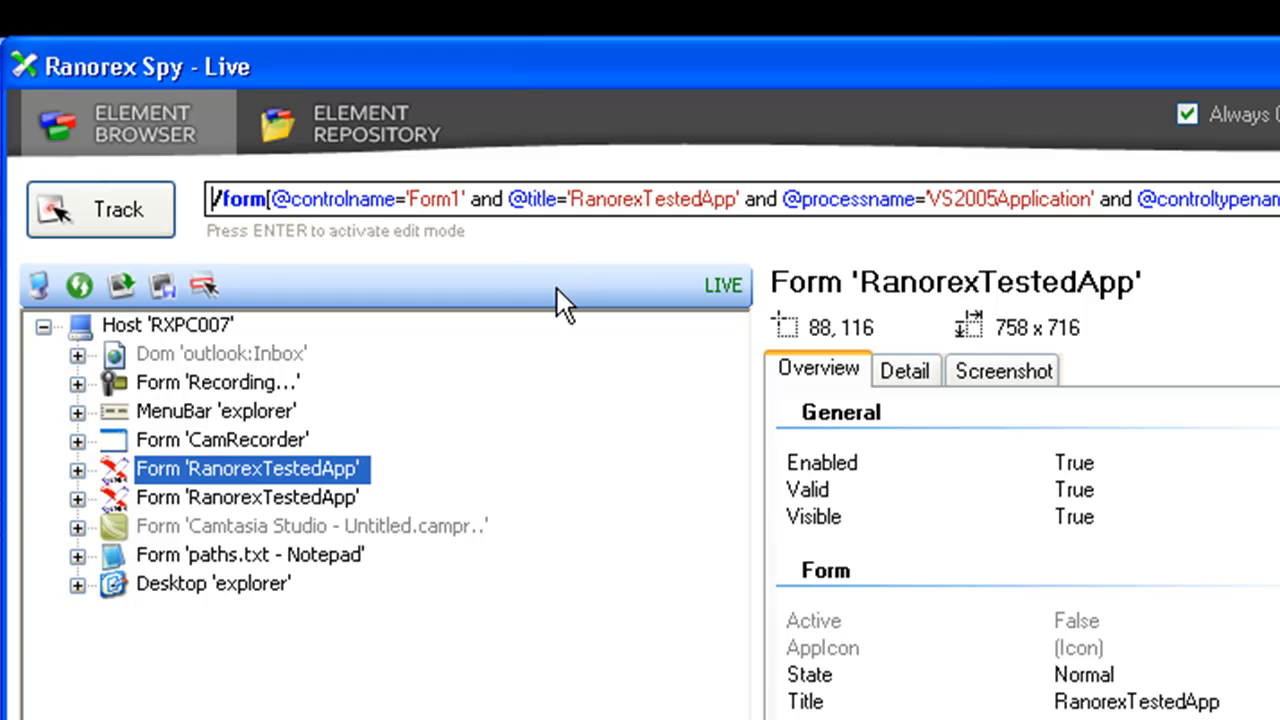
pyautogui.moveTo(508, 205); pyautogui.dragTo(1265, 215)
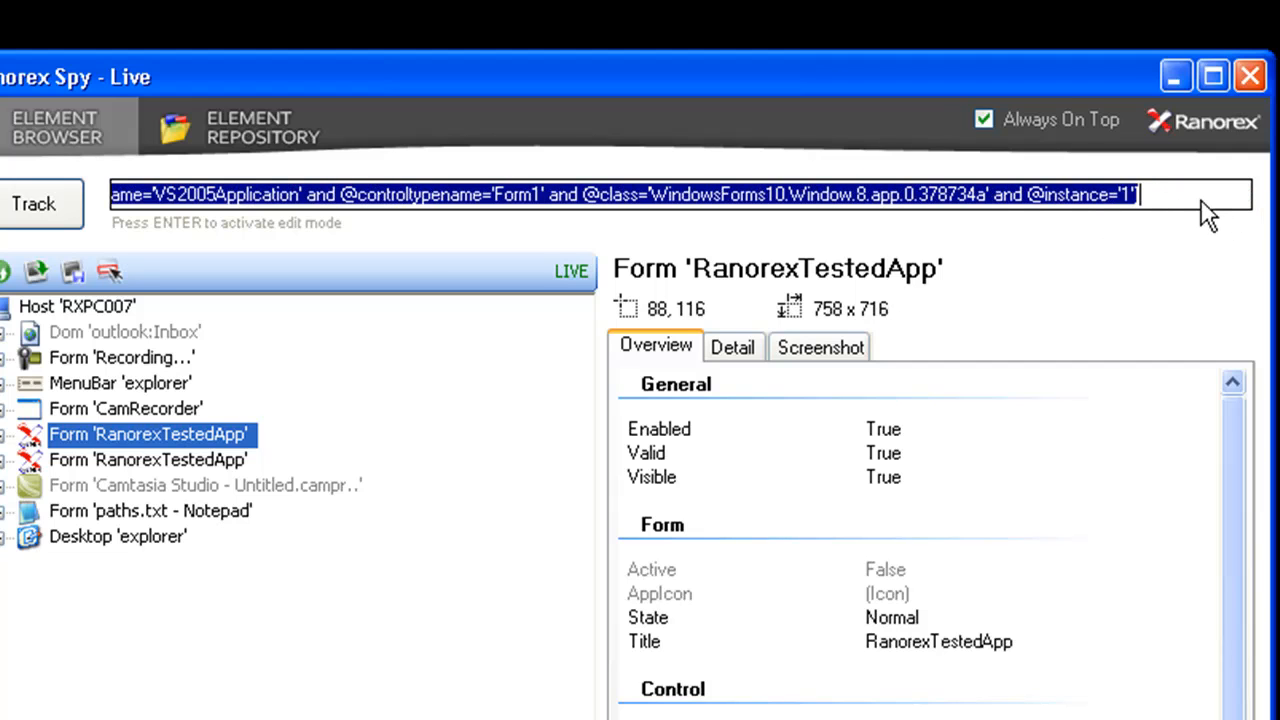
pyautogui.moveTo(1203, 213); pyautogui.dragTo(1000, 210)
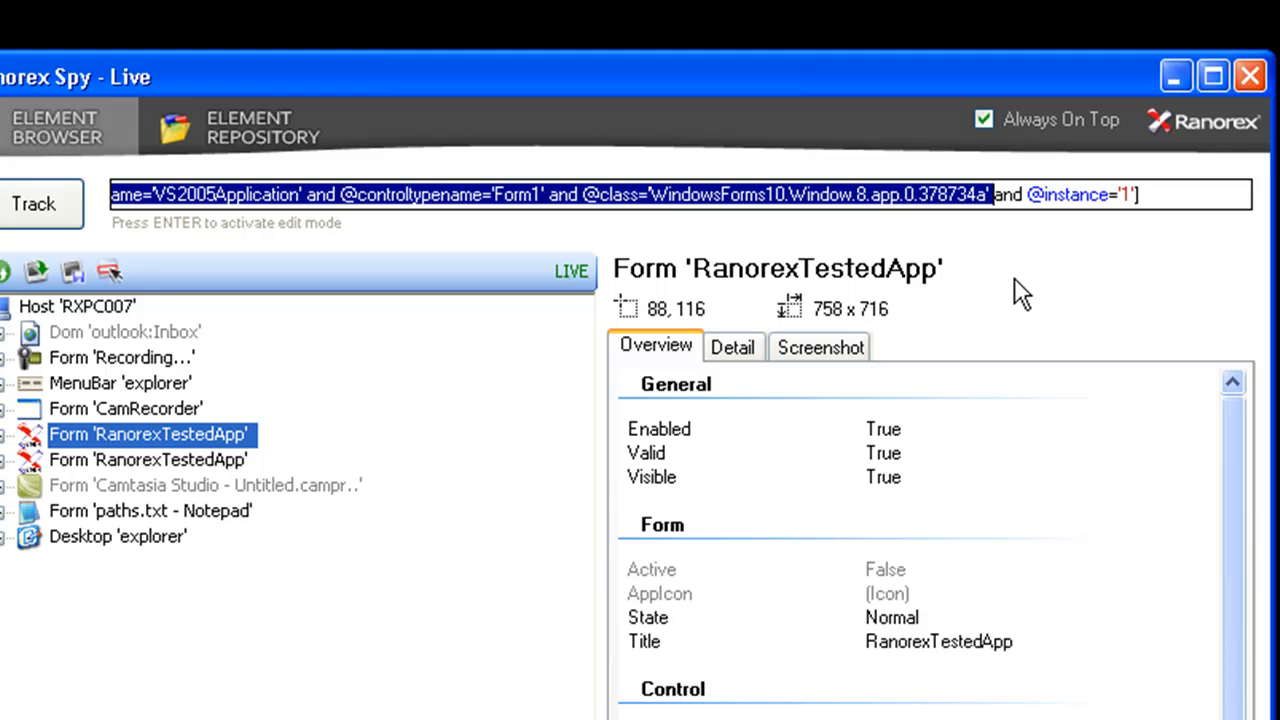
pyautogui.click(102, 462)
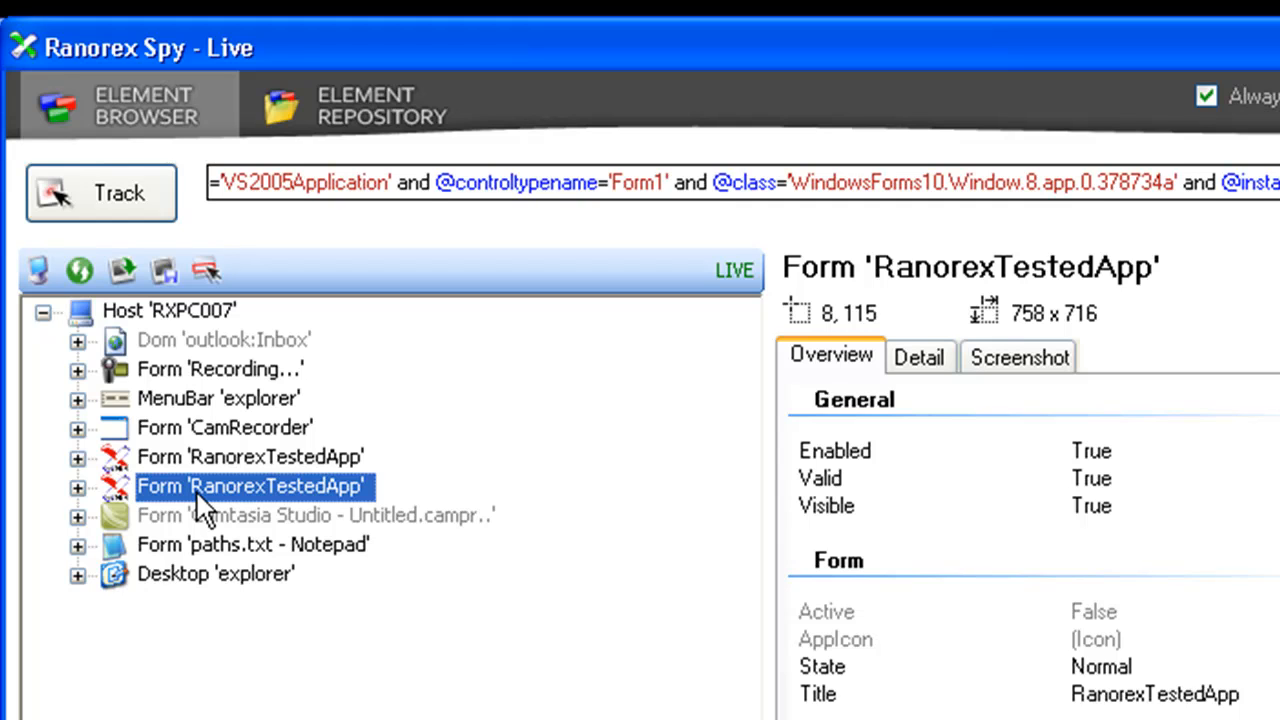
pyautogui.moveTo(1228, 200); pyautogui.dragTo(490, 205)
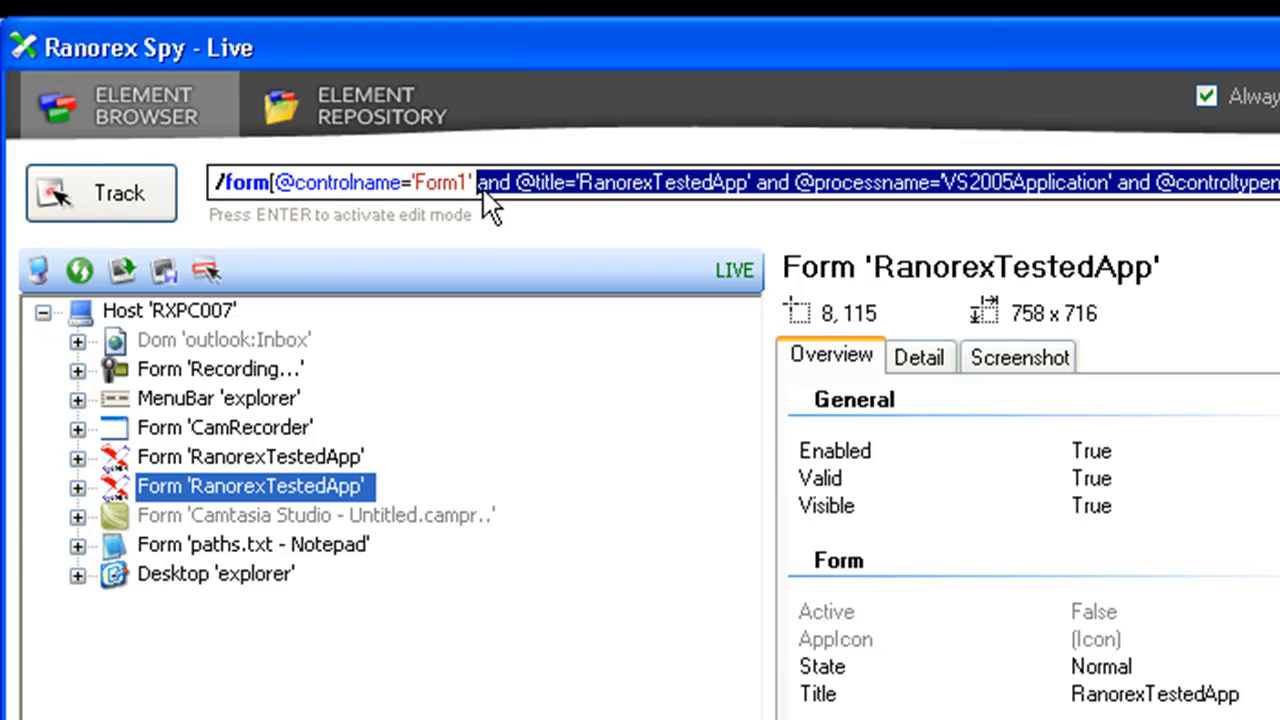
pyautogui.press('Delete')
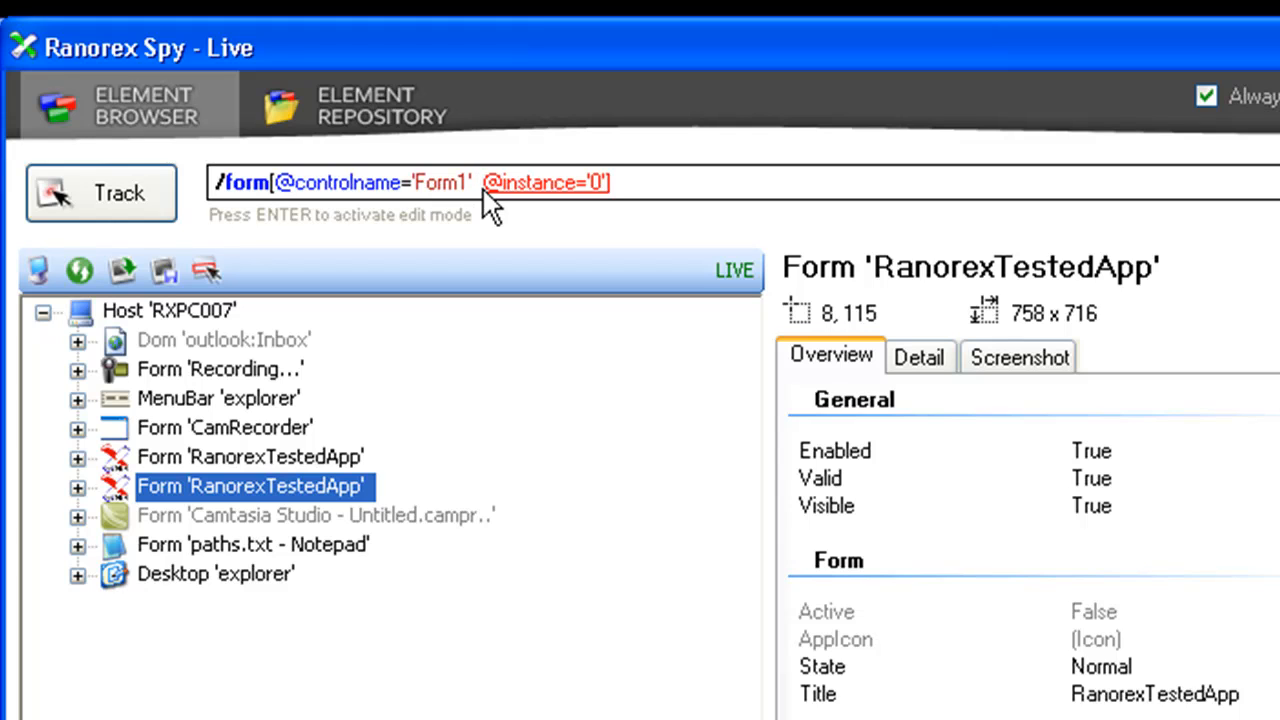
pyautogui.write('and')
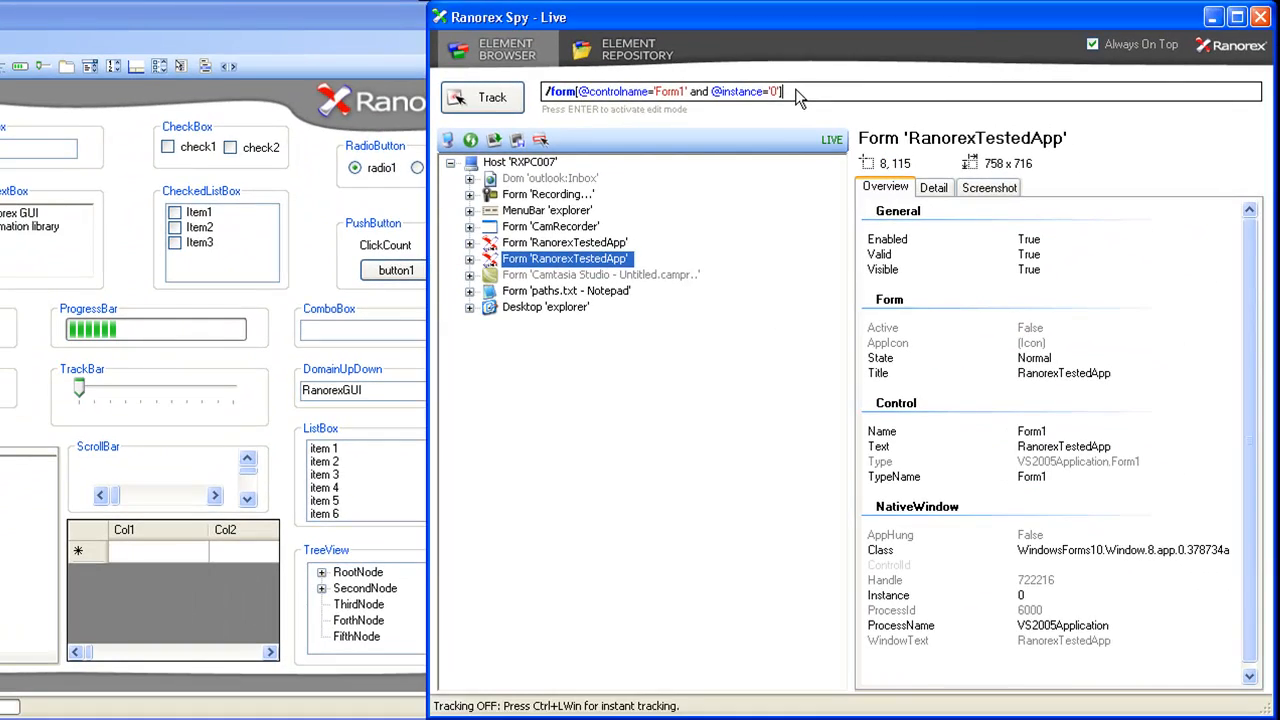
# - Edit the shortened form path in edit mode so its instance attribute is '1'
pyautogui.press('Return')
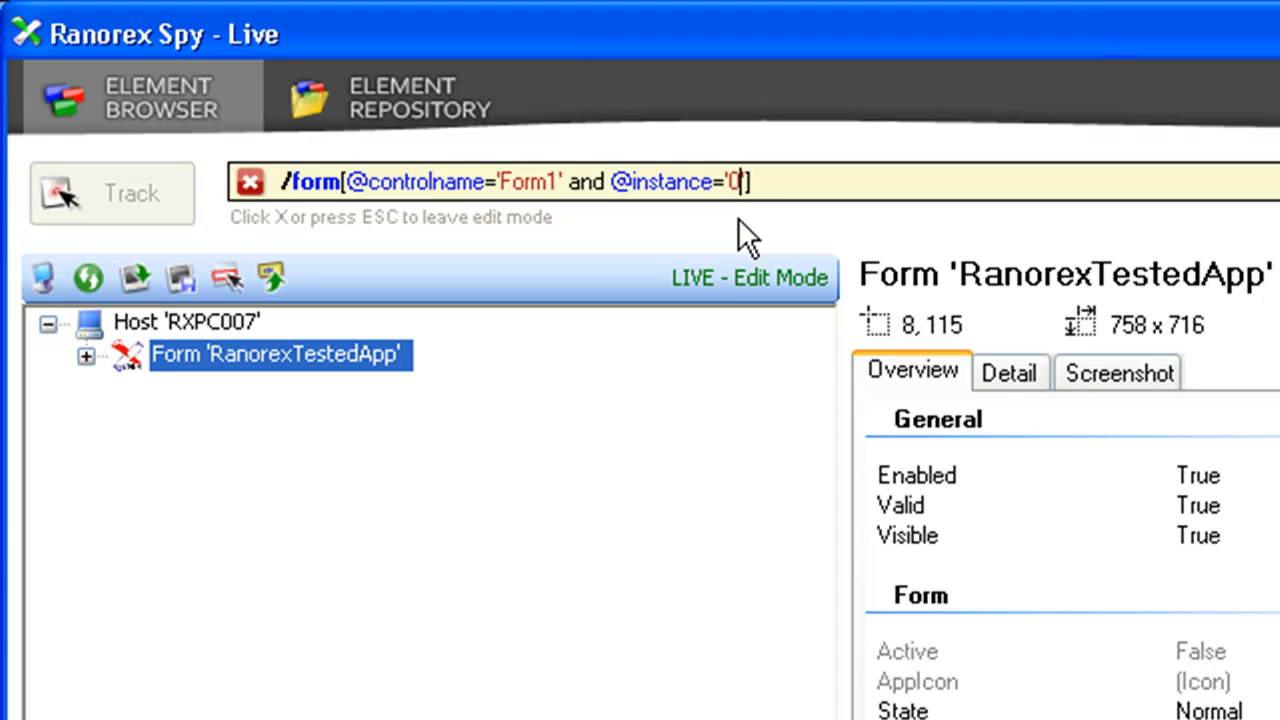
pyautogui.press('BackSpace')
pyautogui.write('1')
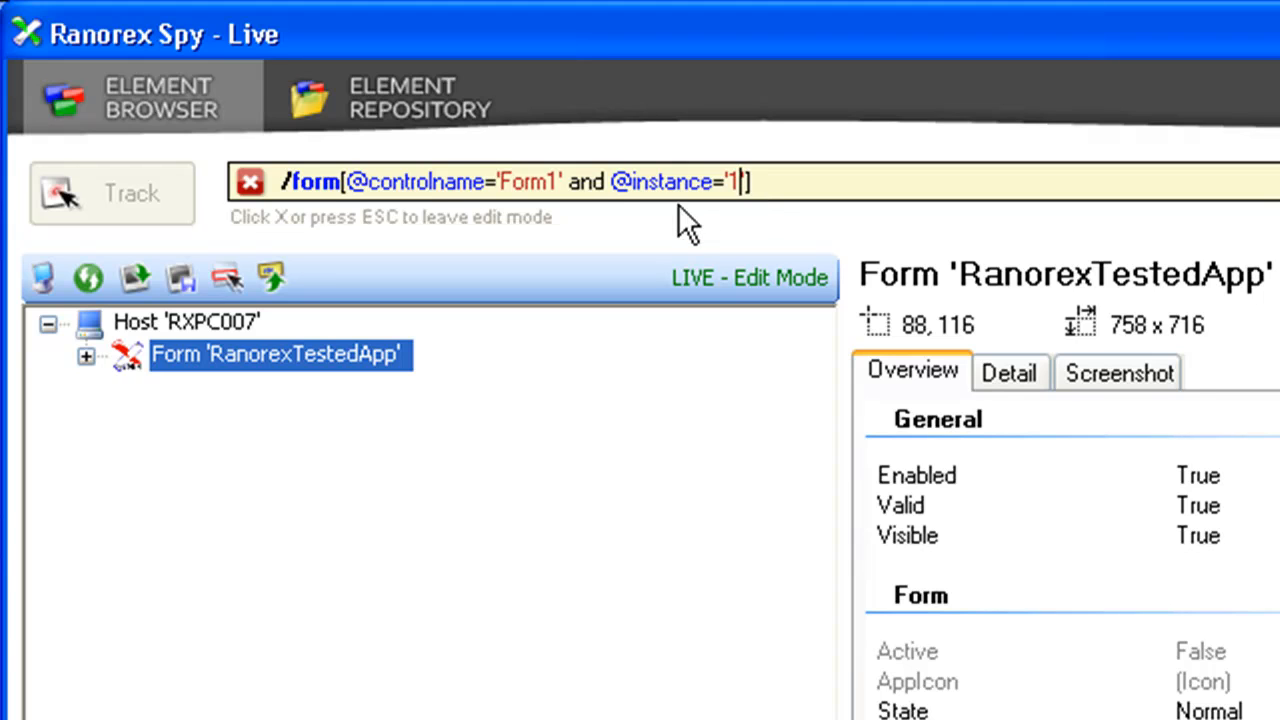
pyautogui.moveTo(568, 183); pyautogui.dragTo(742, 181)
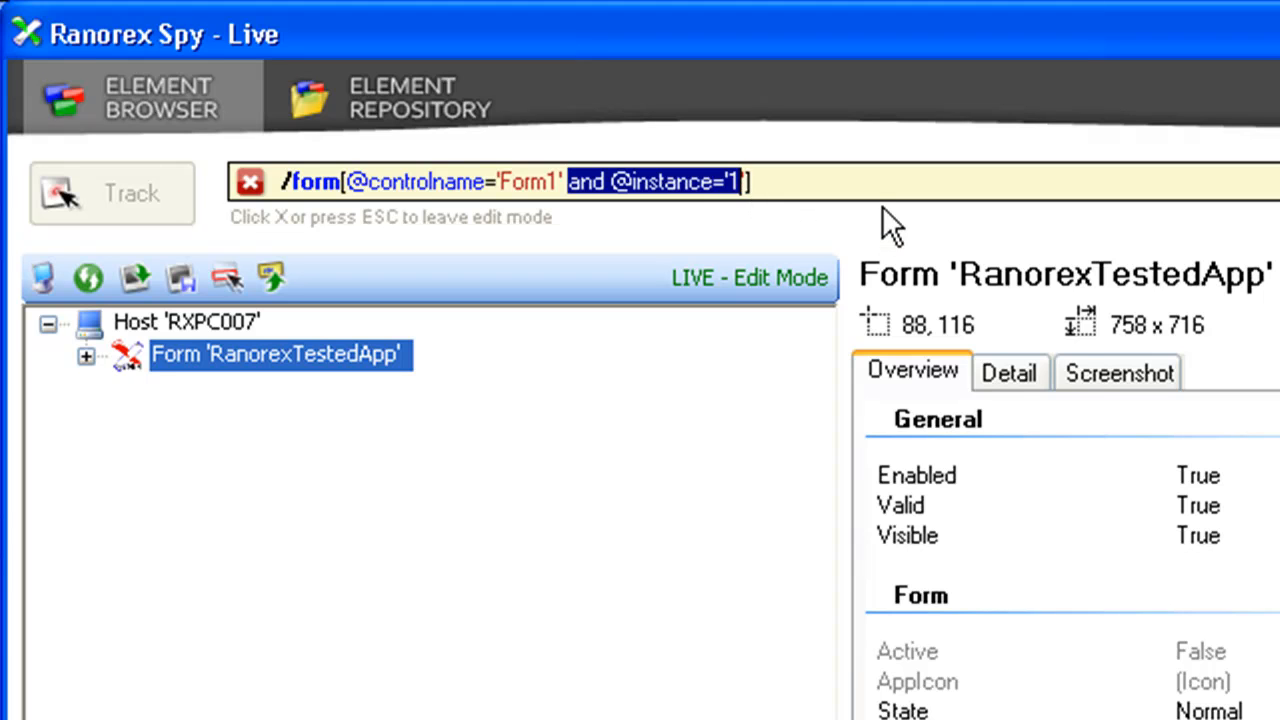
pyautogui.press('Delete')
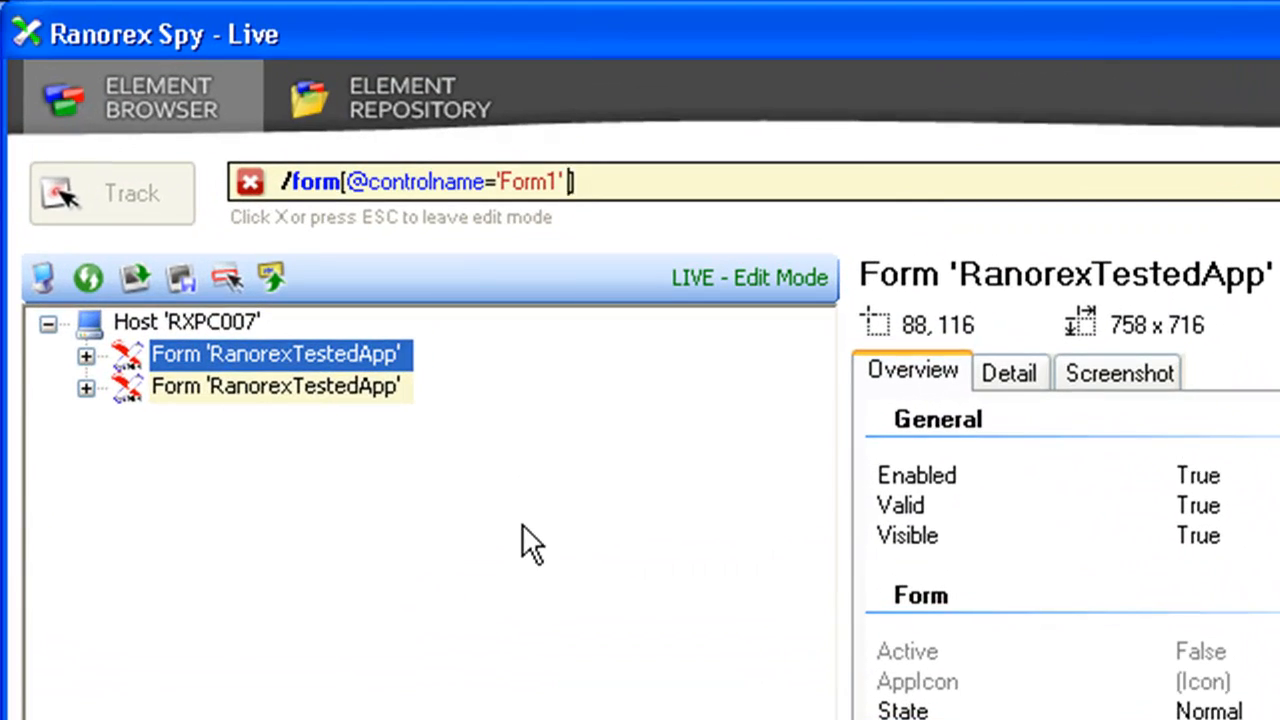
pyautogui.hotkey('ctrl', 'z')
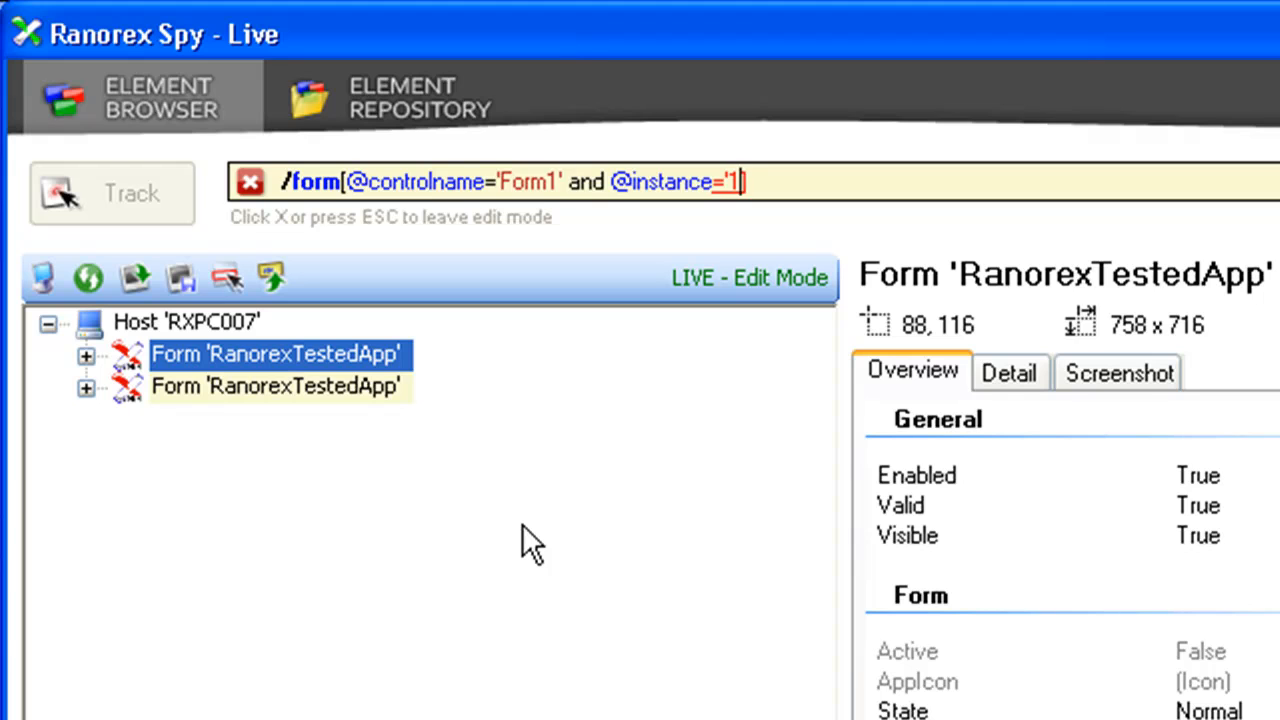
pyautogui.write("'")
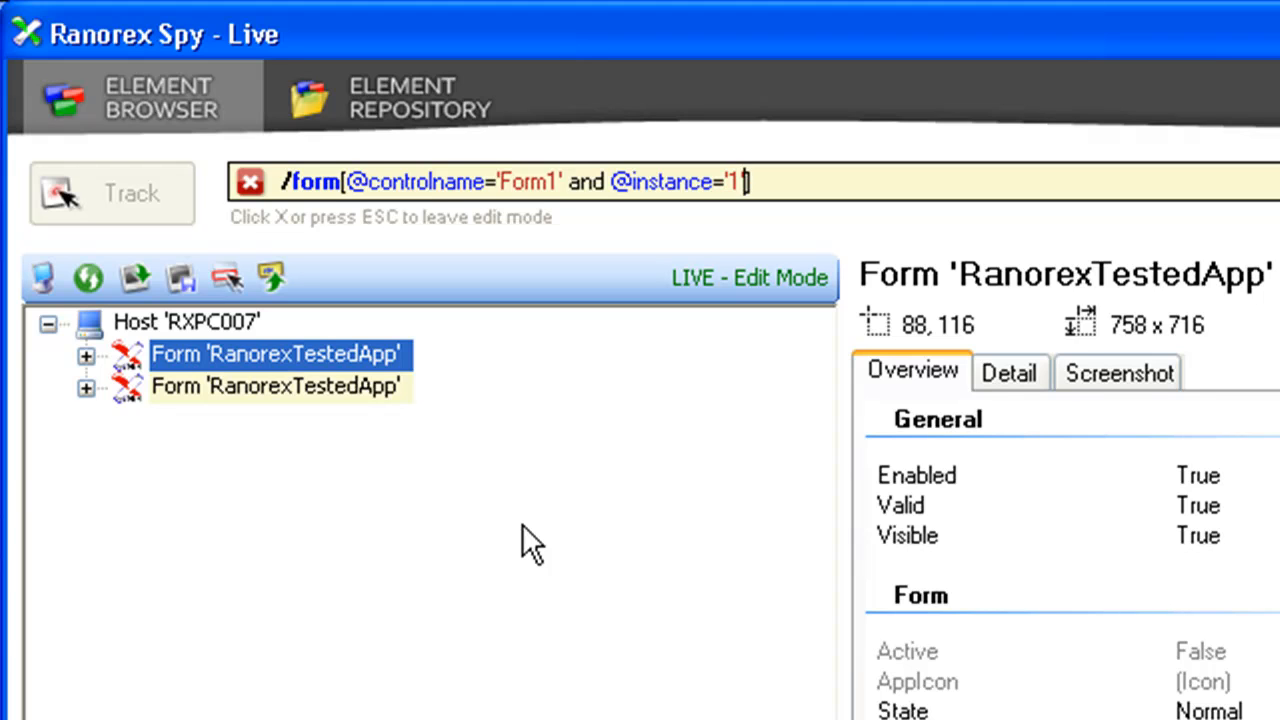